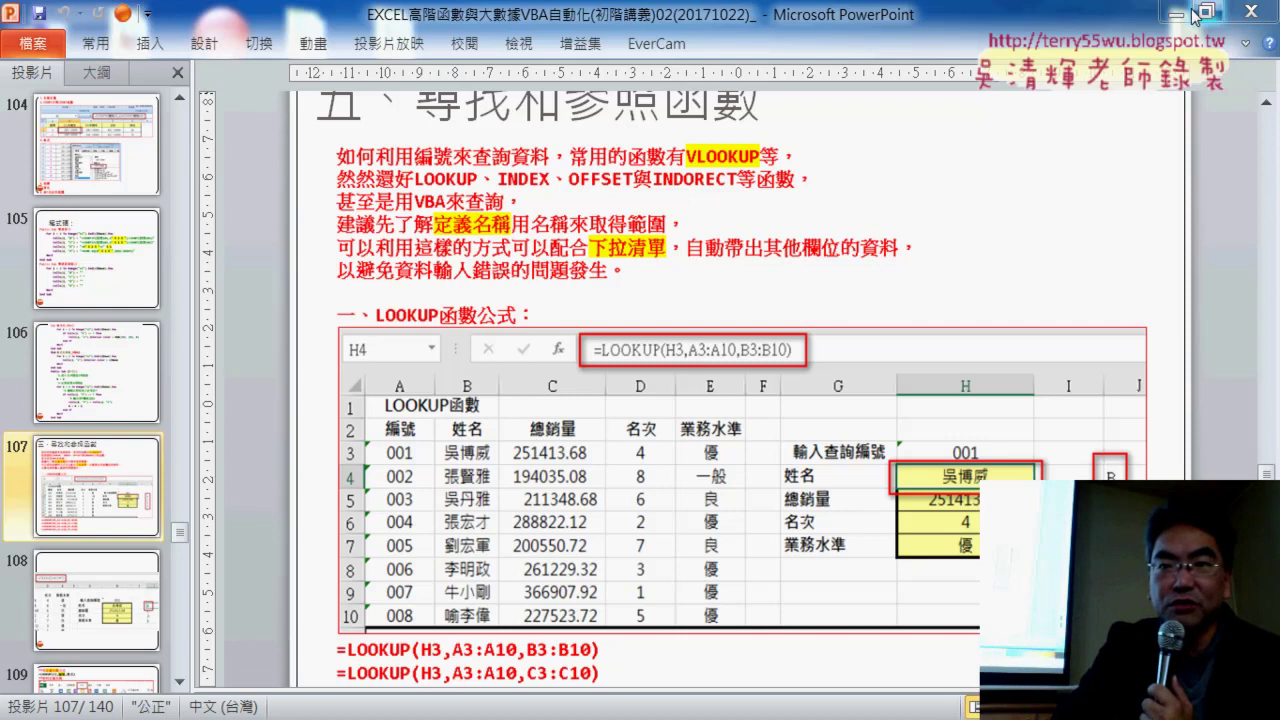
Minimize the PowerPoint window showing the LOOKUP slide to reveal the desktop.
click(1176, 12)
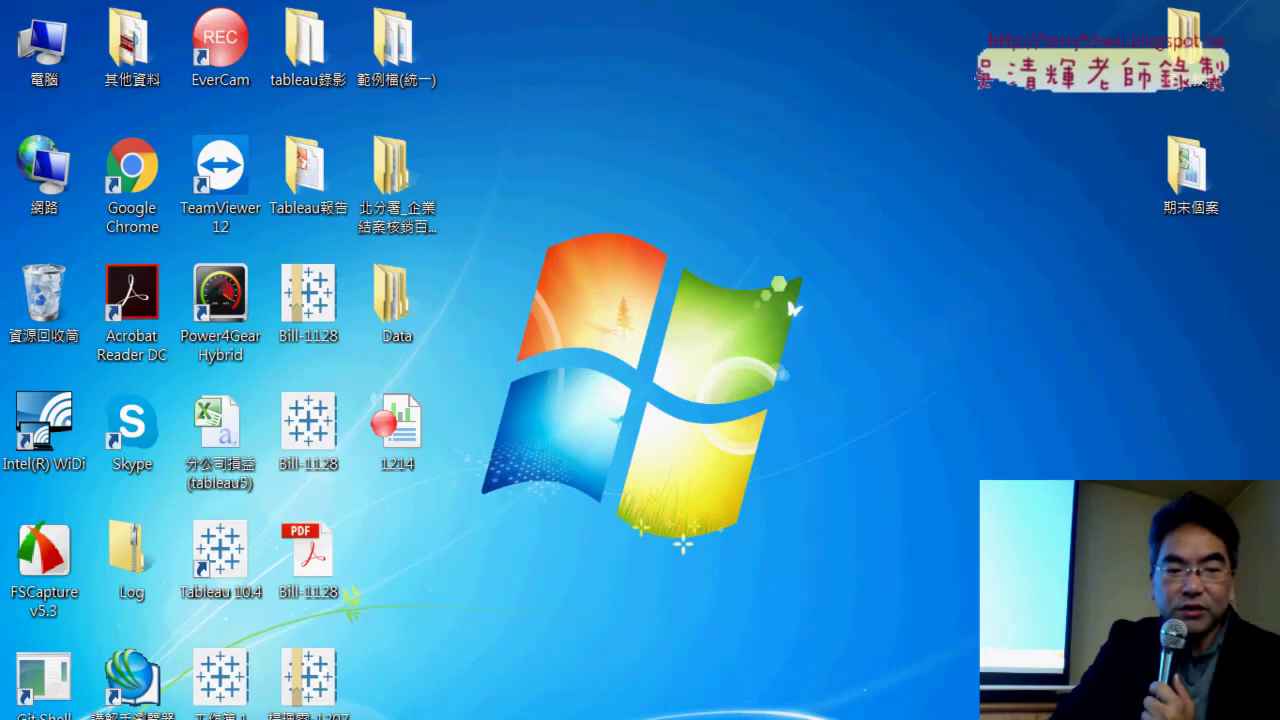
Open the 期末個案 folder window, then close it again.
mouse_move(277, 716)
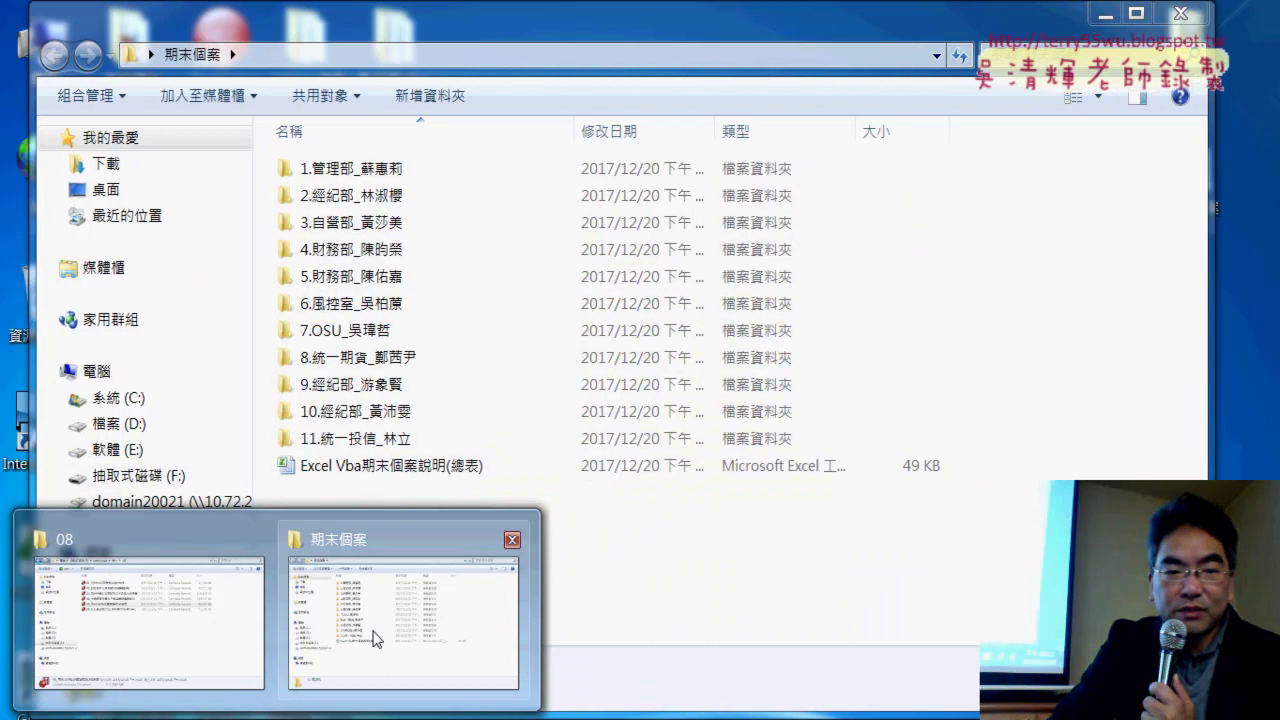
click(330, 650)
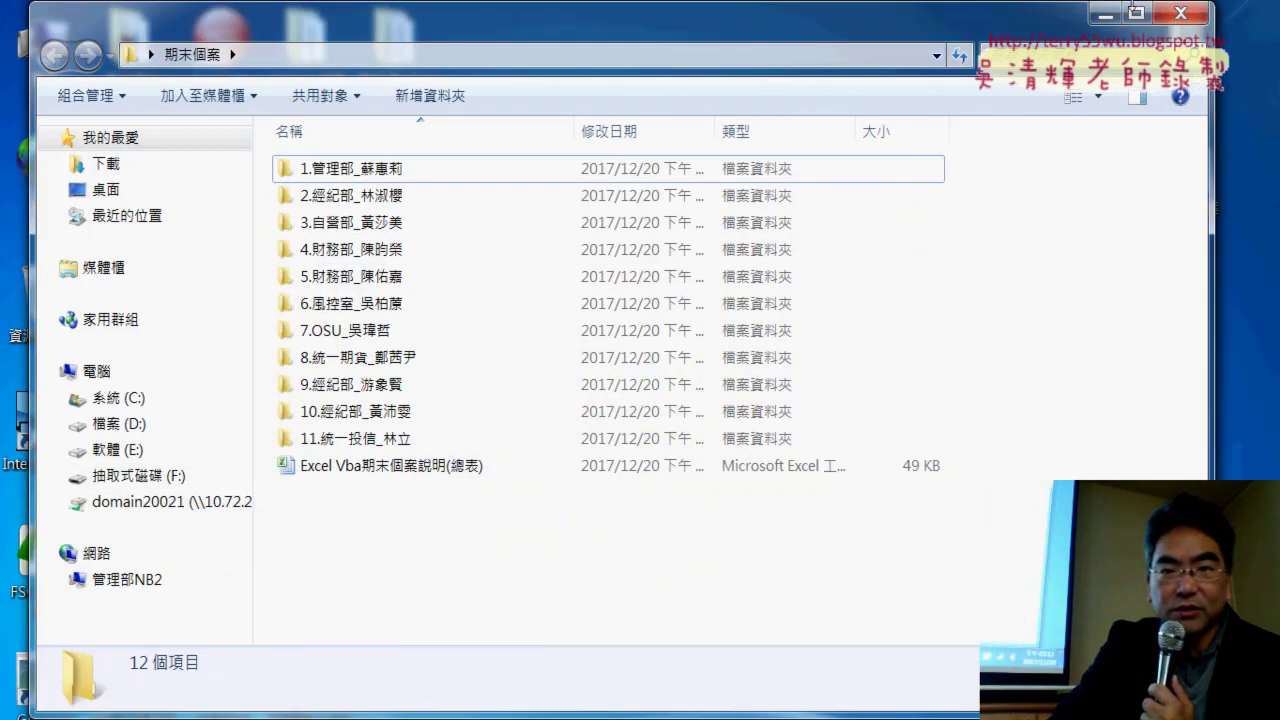
click(1181, 13)
Browse from Computer to drive F: > (_上課資料_)_106 > 105_EXCEL VBA… > 02_範例.
double_click(44, 45)
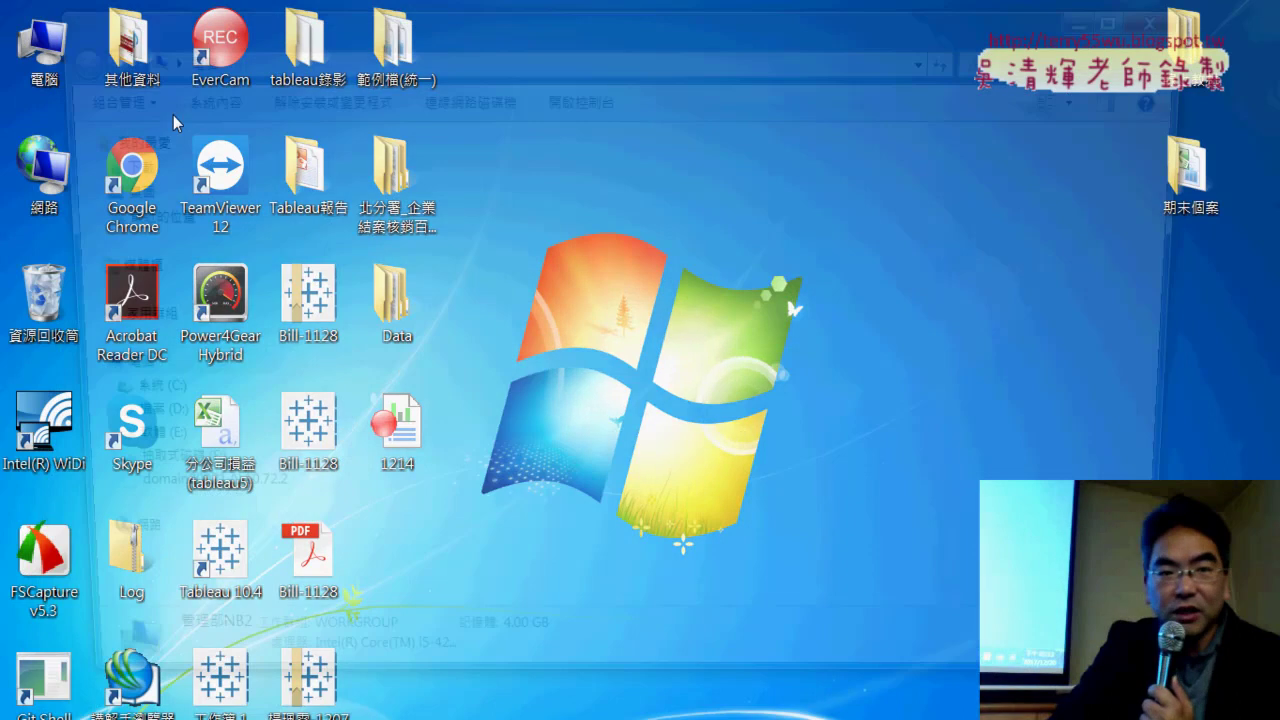
click(507, 301)
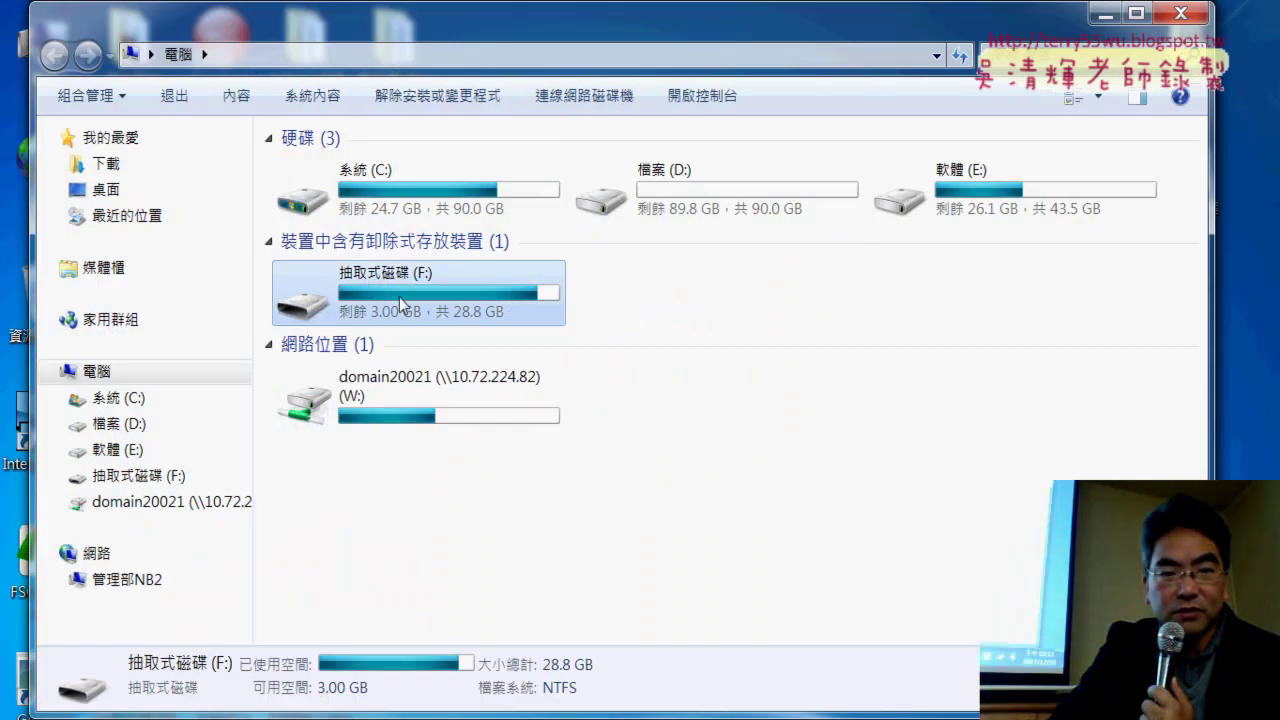
double_click(477, 289)
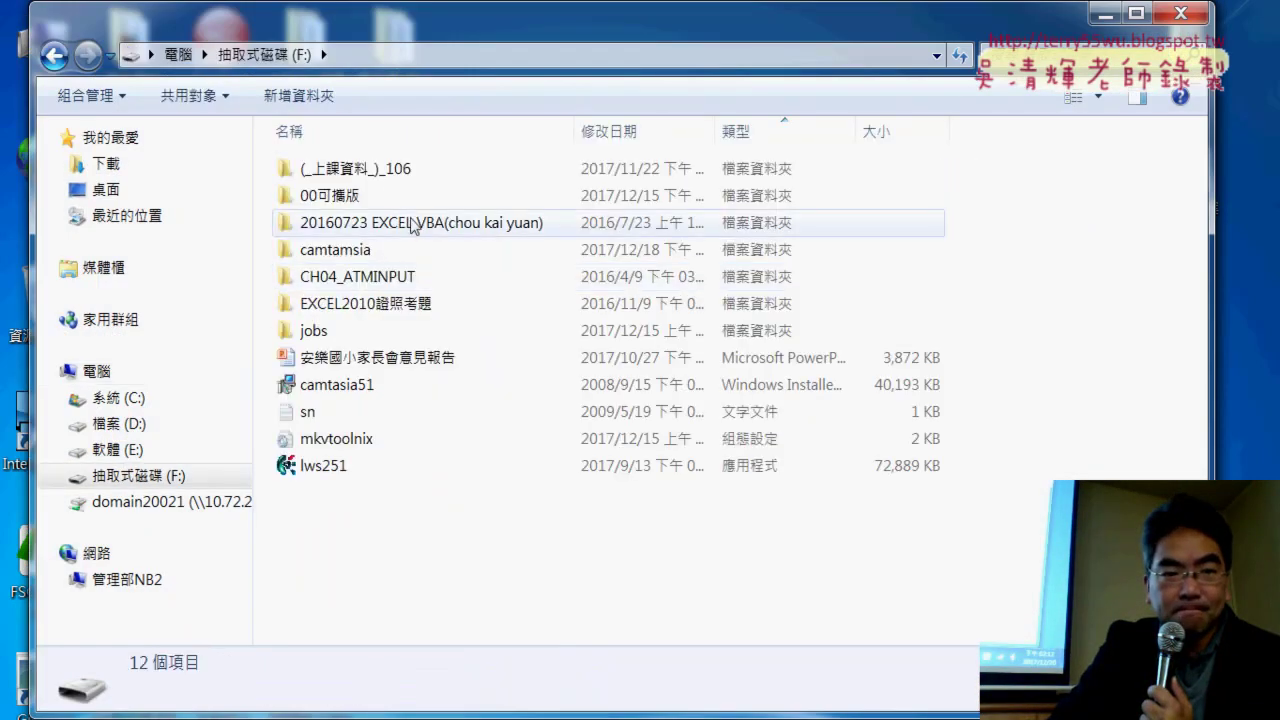
double_click(409, 167)
click(478, 228)
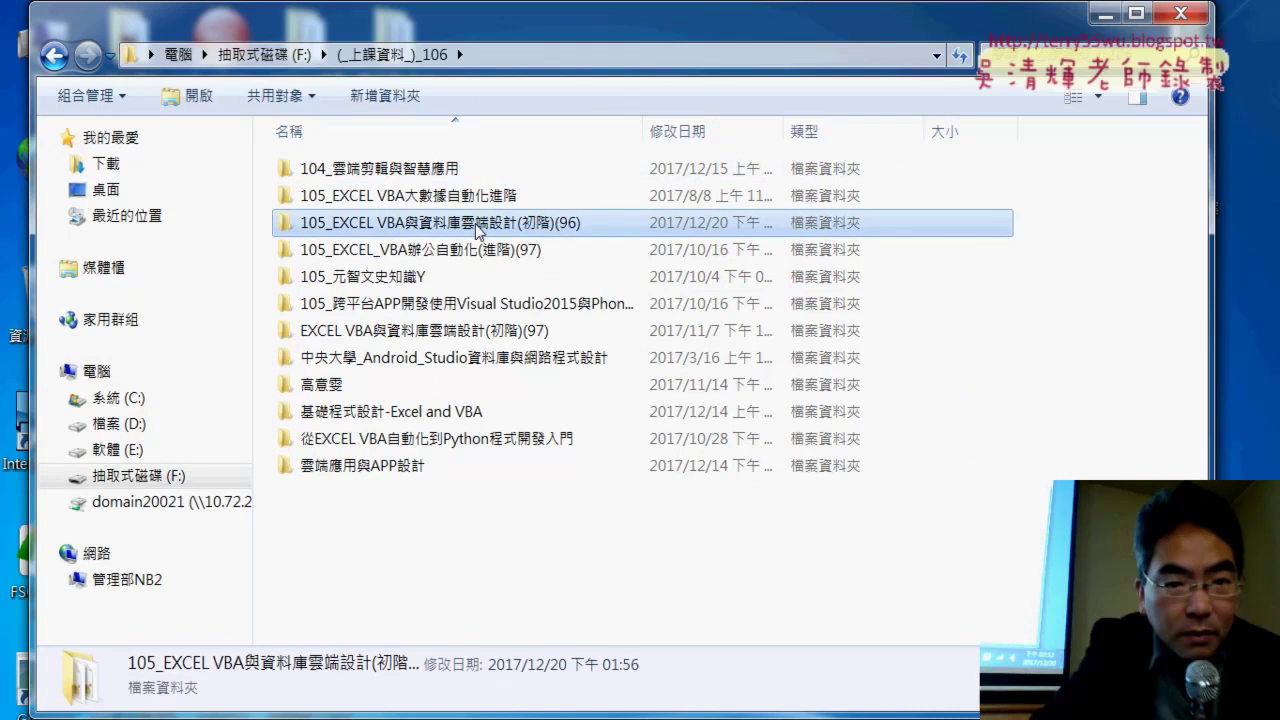
double_click(478, 228)
double_click(391, 223)
Go into 範例檔(統一) > 05檢視參照函數 and open the 04:19 copy of 05檢視與參照函數練習.
scroll(440, 390, down, 1)
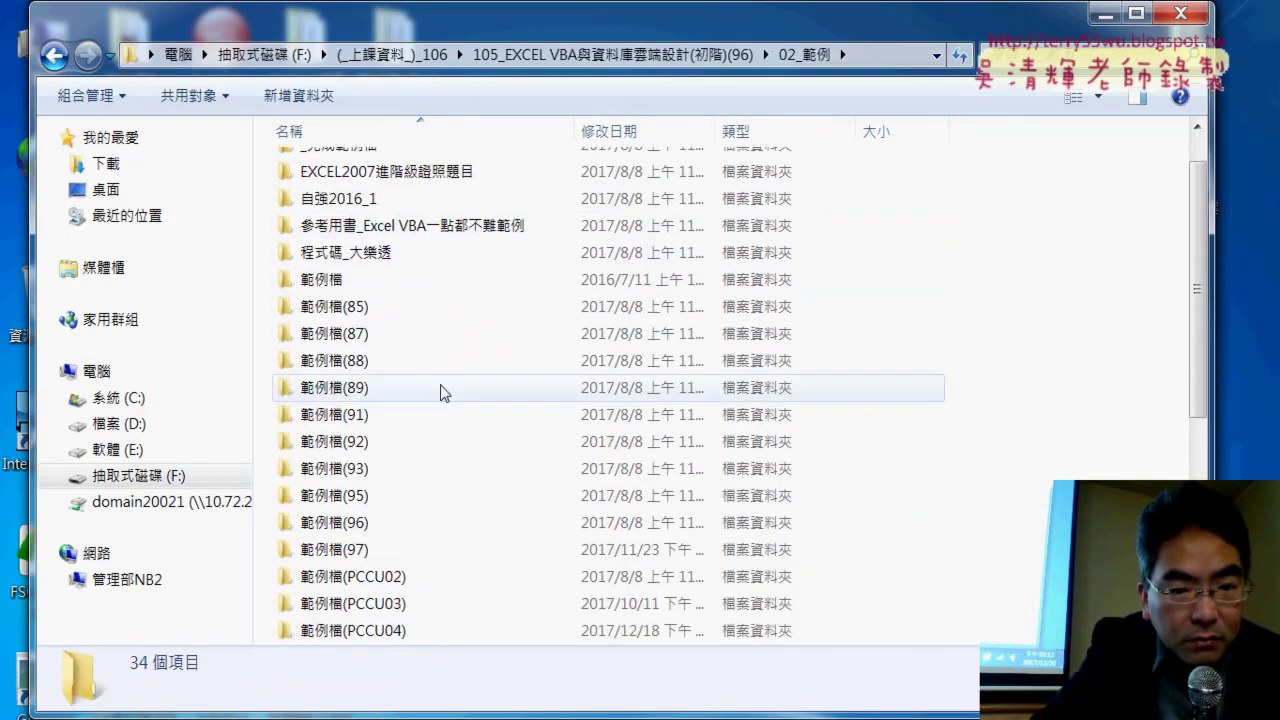
scroll(443, 400, down, 4)
double_click(394, 364)
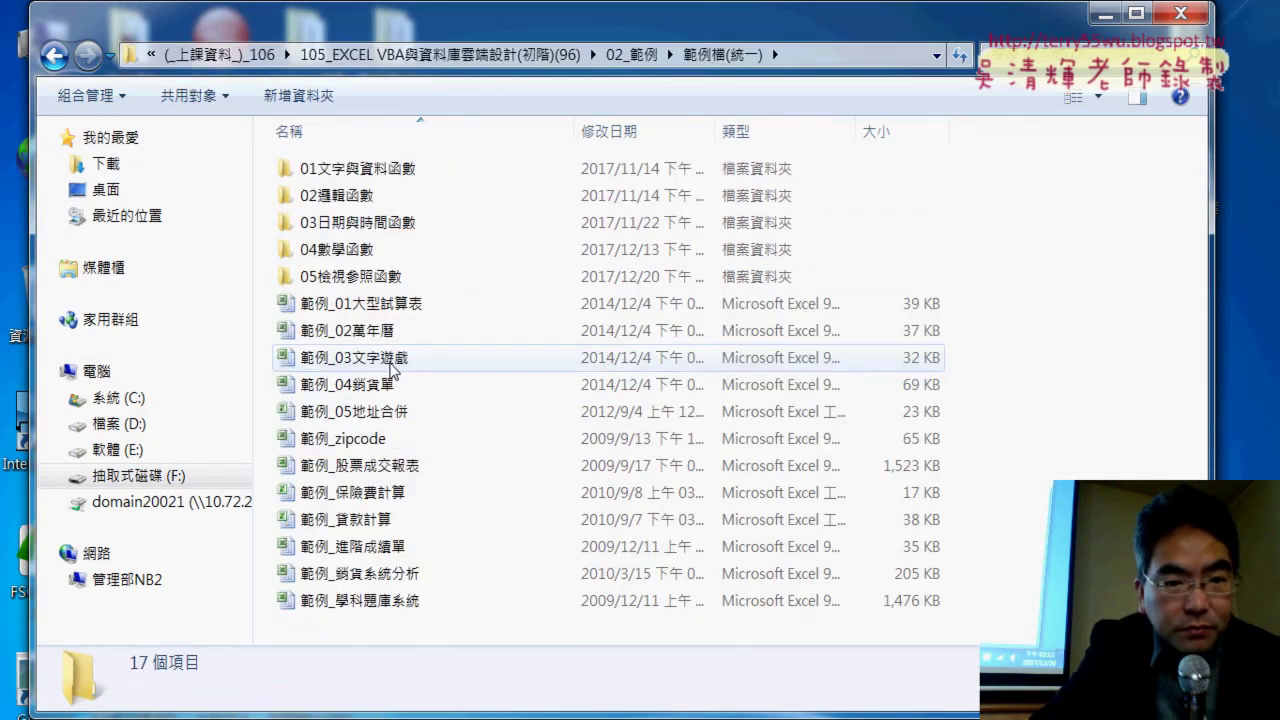
double_click(420, 277)
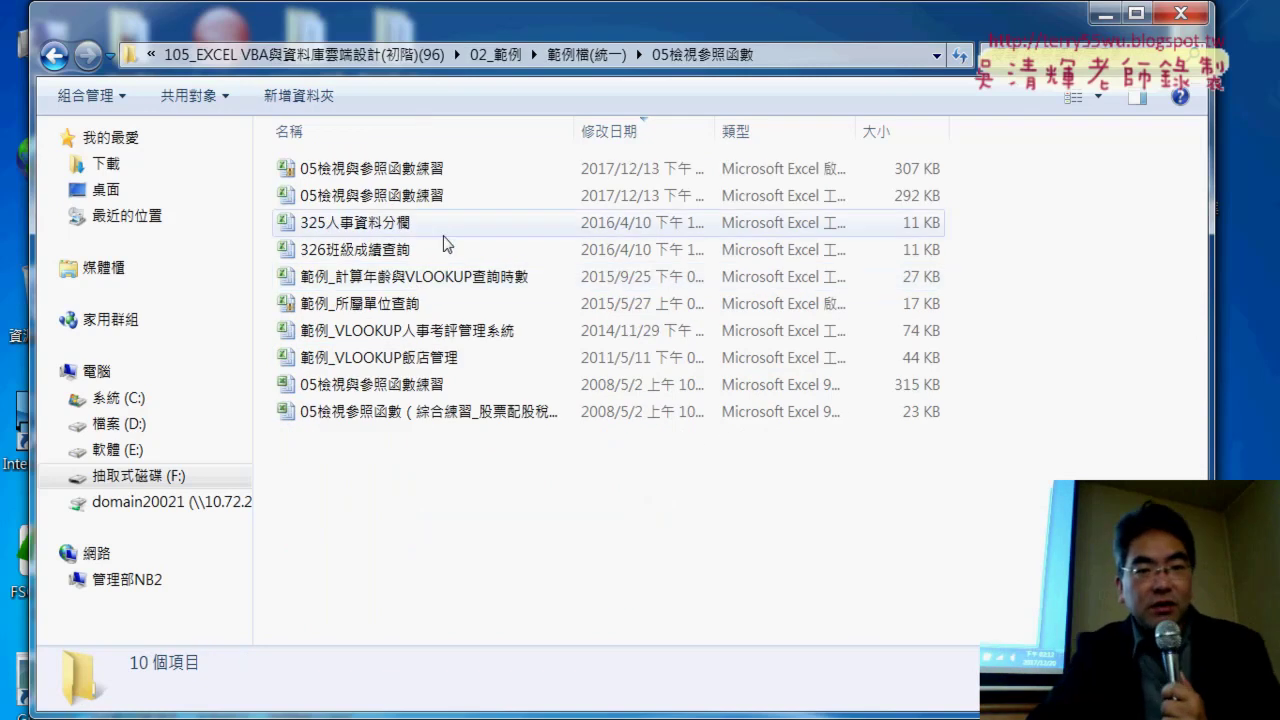
double_click(720, 132)
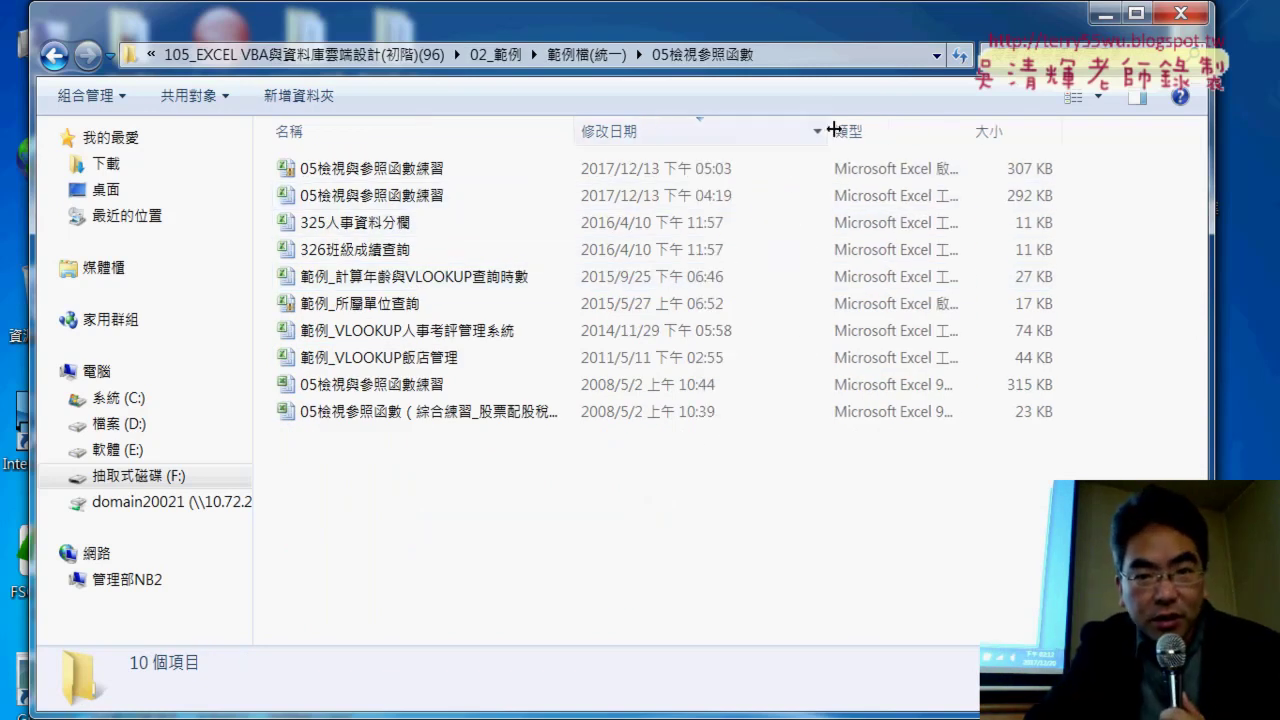
double_click(730, 198)
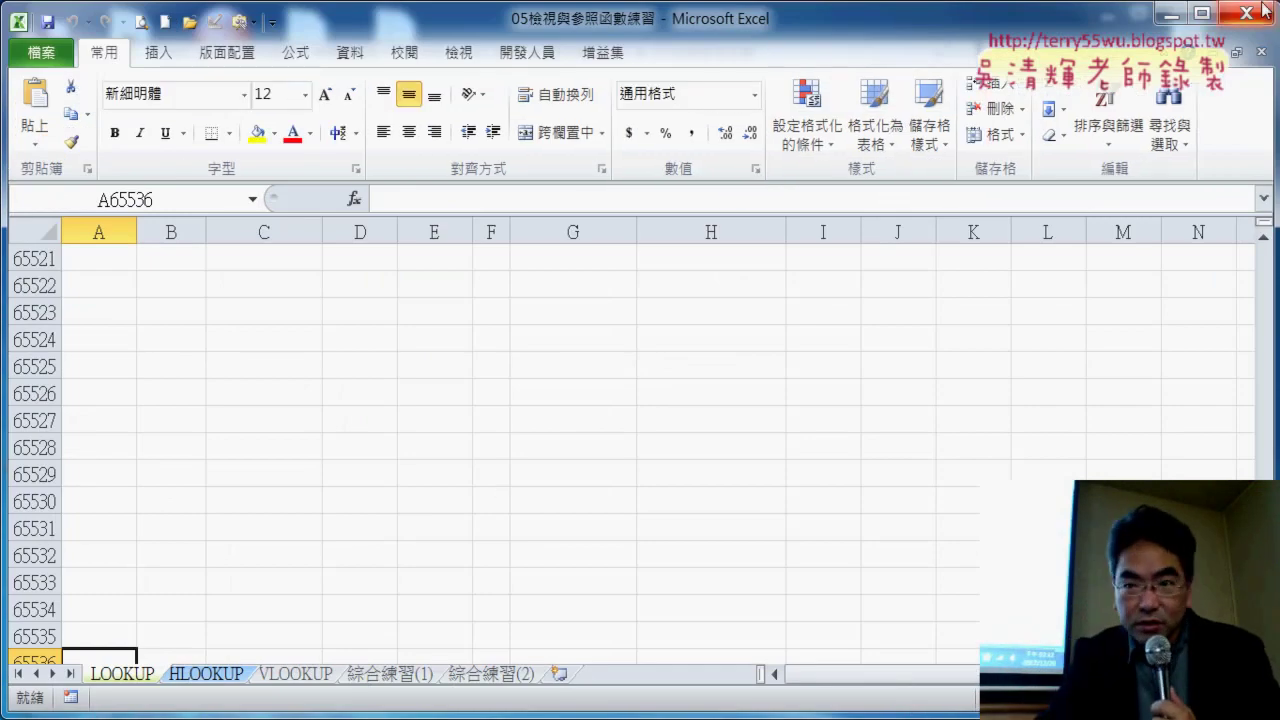
Maximize Excel, scroll to the top of the LOOKUP sheet, and insert a function in H4.
click(1212, 18)
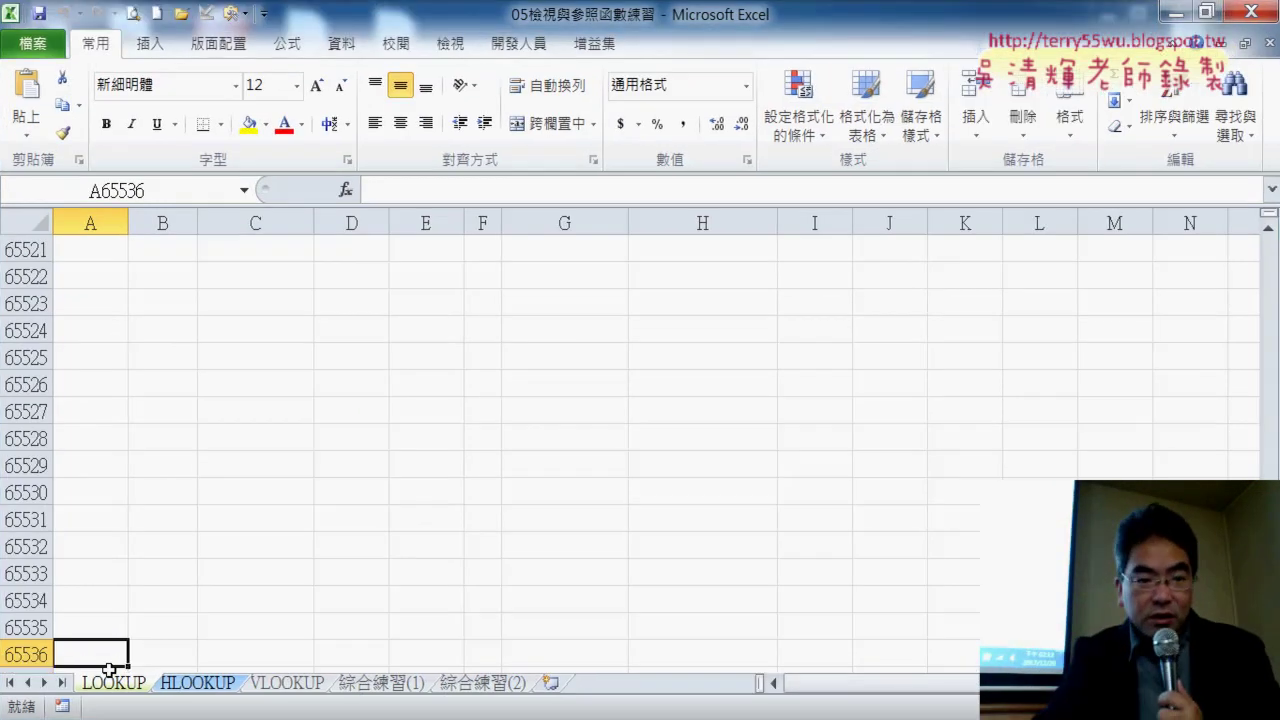
scroll(166, 591, up, 3)
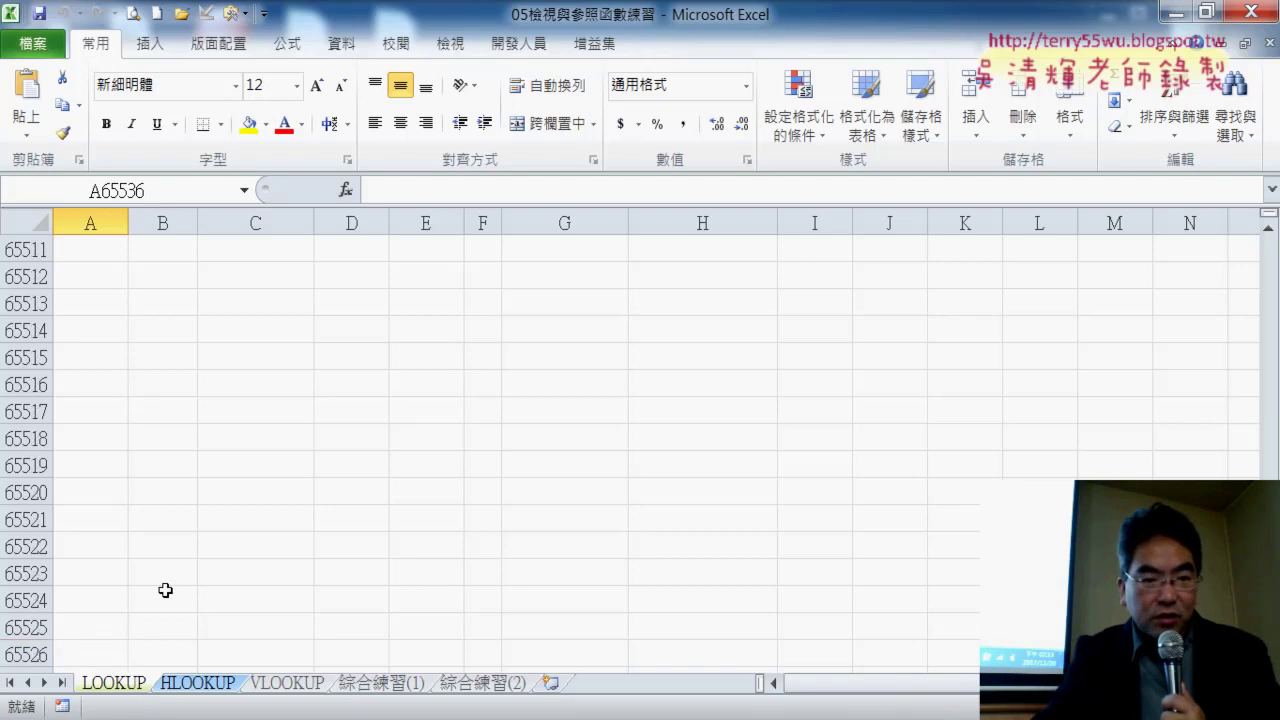
scroll(166, 591, up, 8)
scroll(167, 592, up, 8)
scroll(167, 592, up, 9)
scroll(167, 592, up, 4)
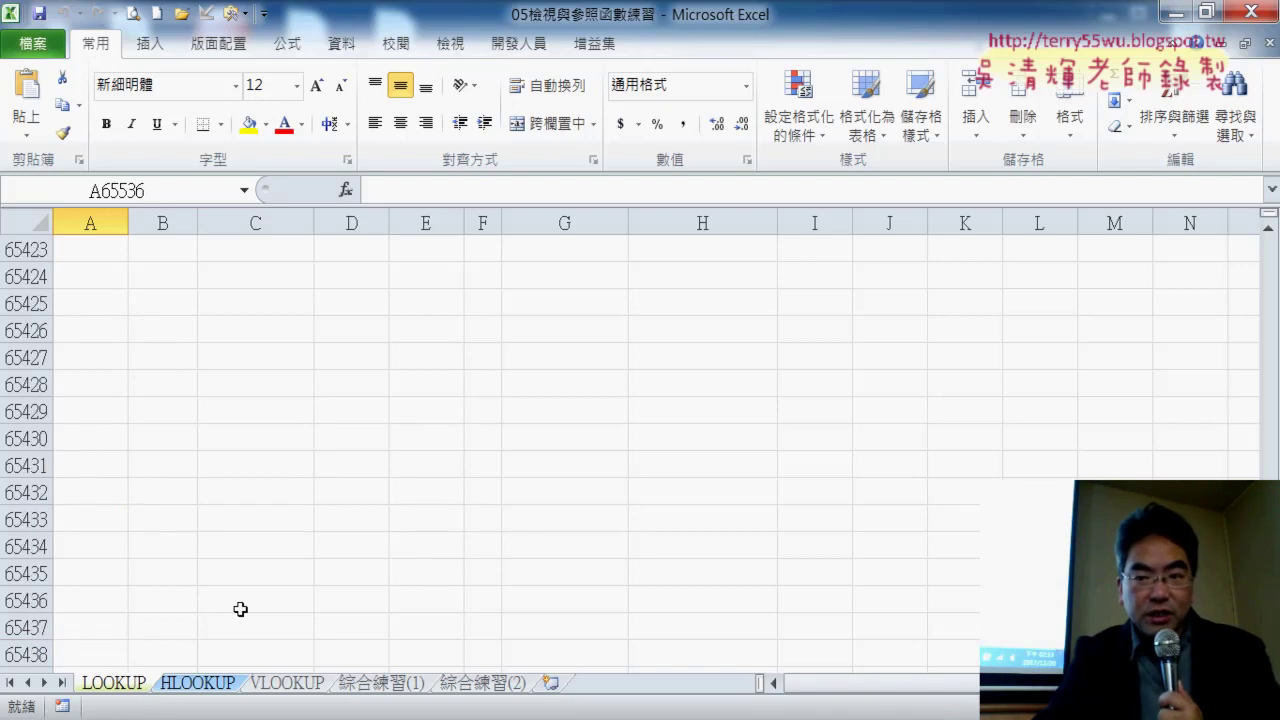
drag(1267, 655, 1249, 222)
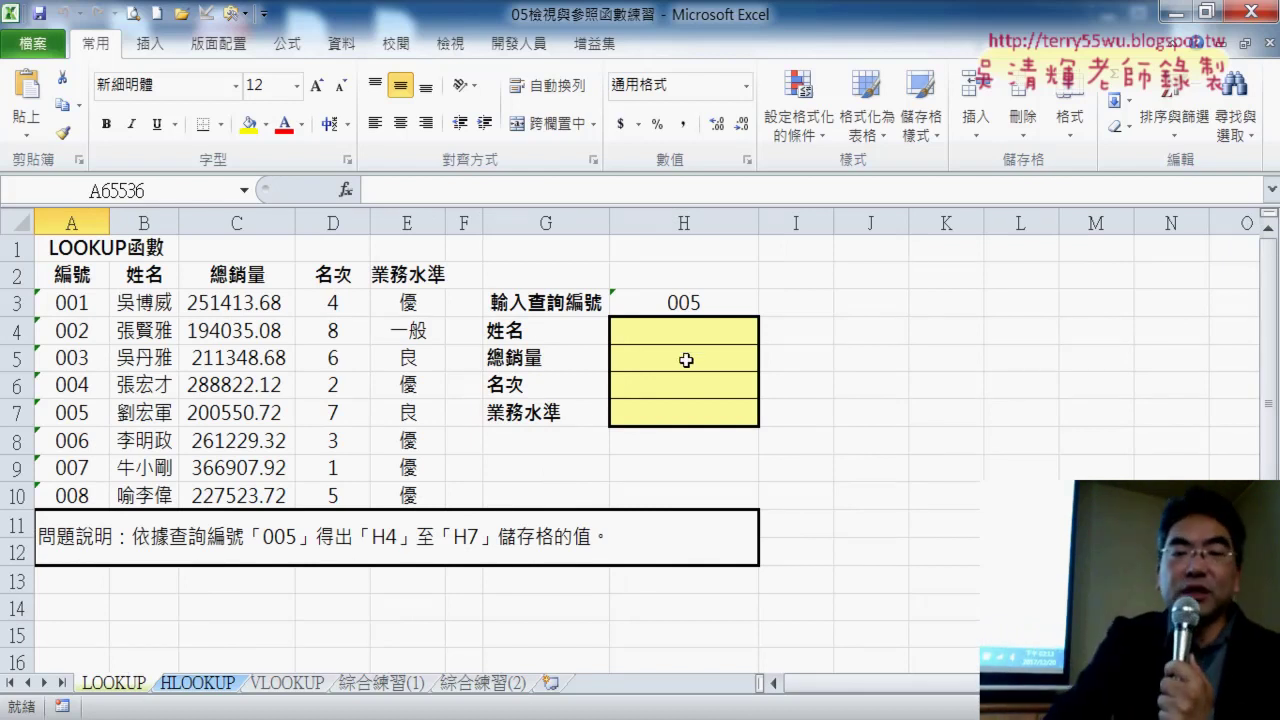
click(698, 328)
click(347, 190)
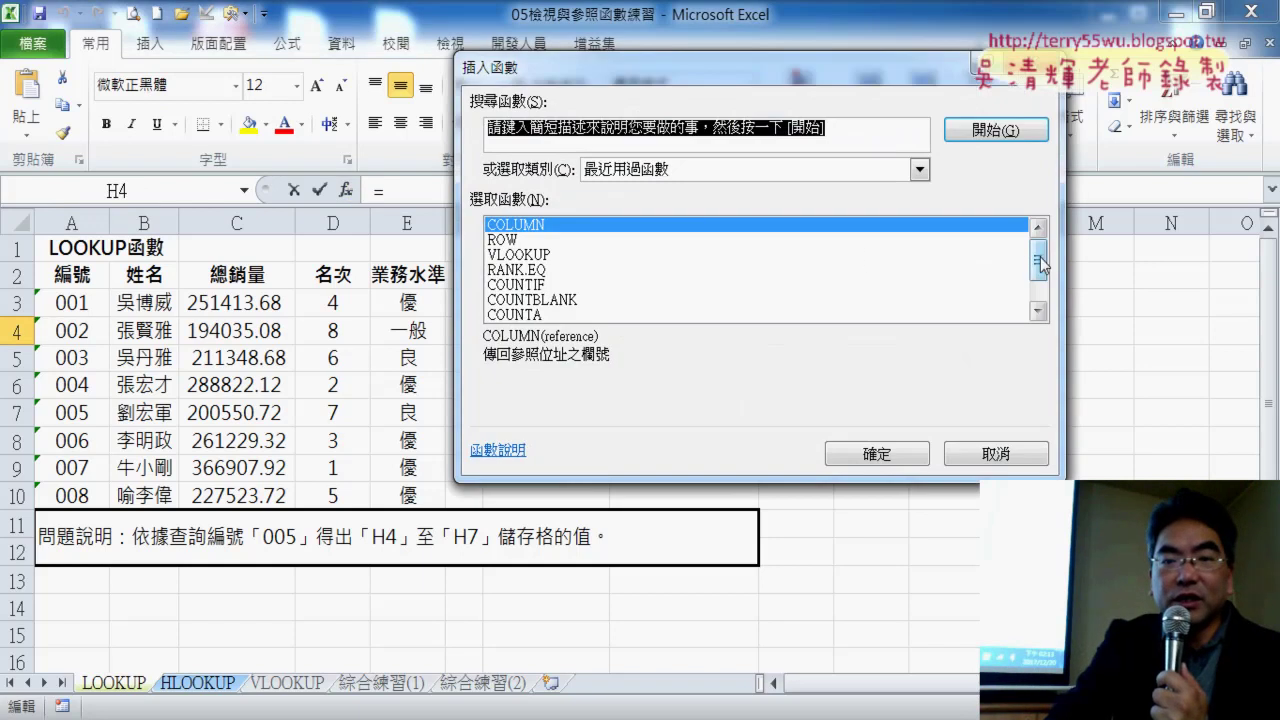
Pick LOOKUP from the 檢視與參照 function category and confirm it.
click(800, 172)
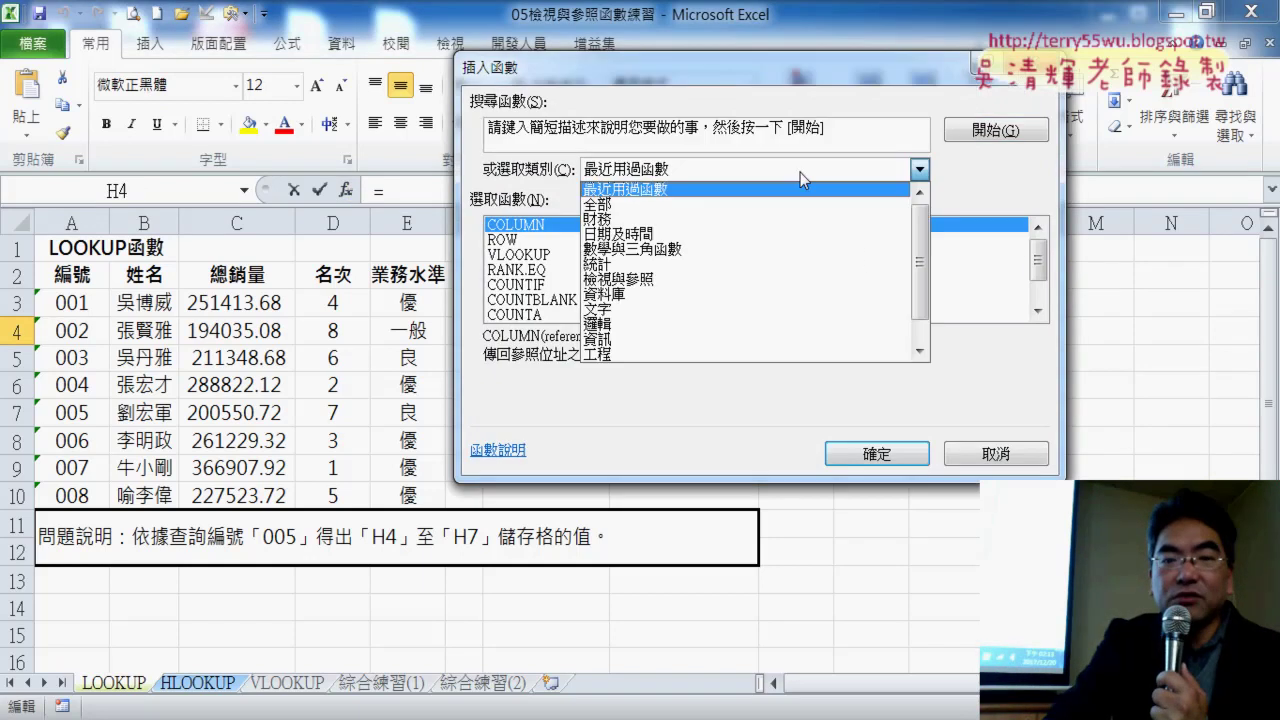
click(800, 279)
drag(1038, 250, 1040, 278)
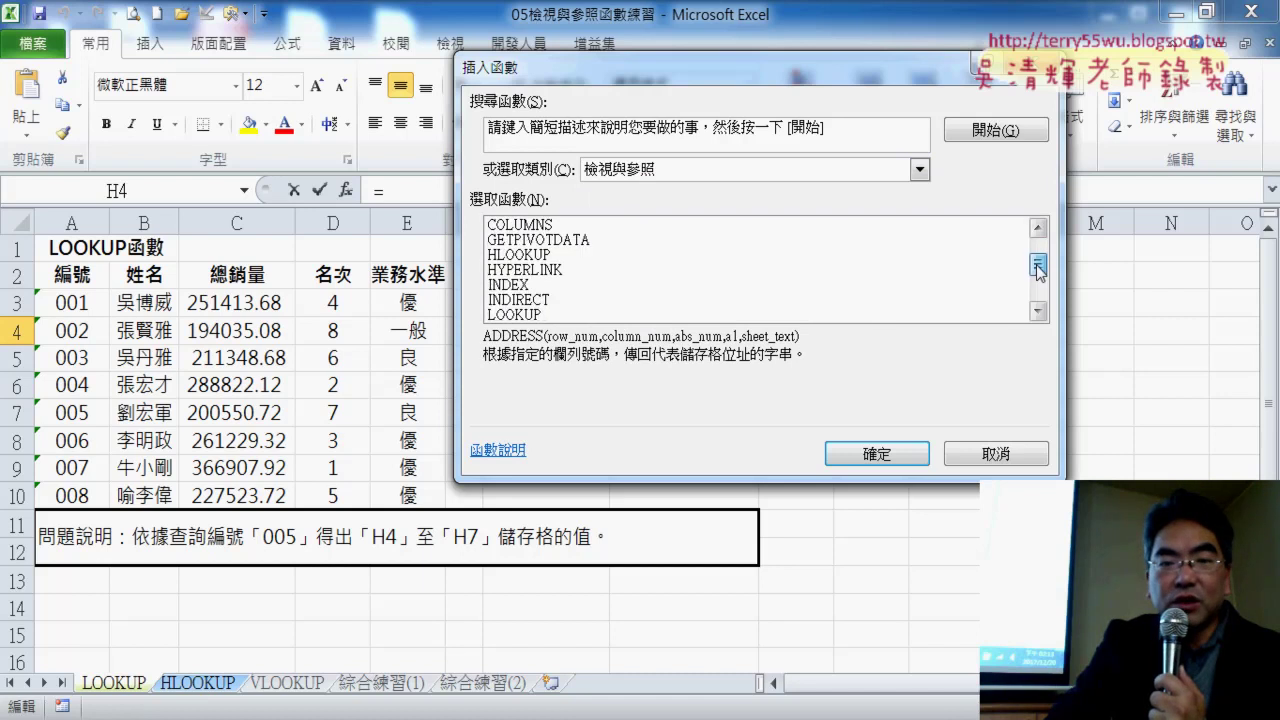
click(602, 286)
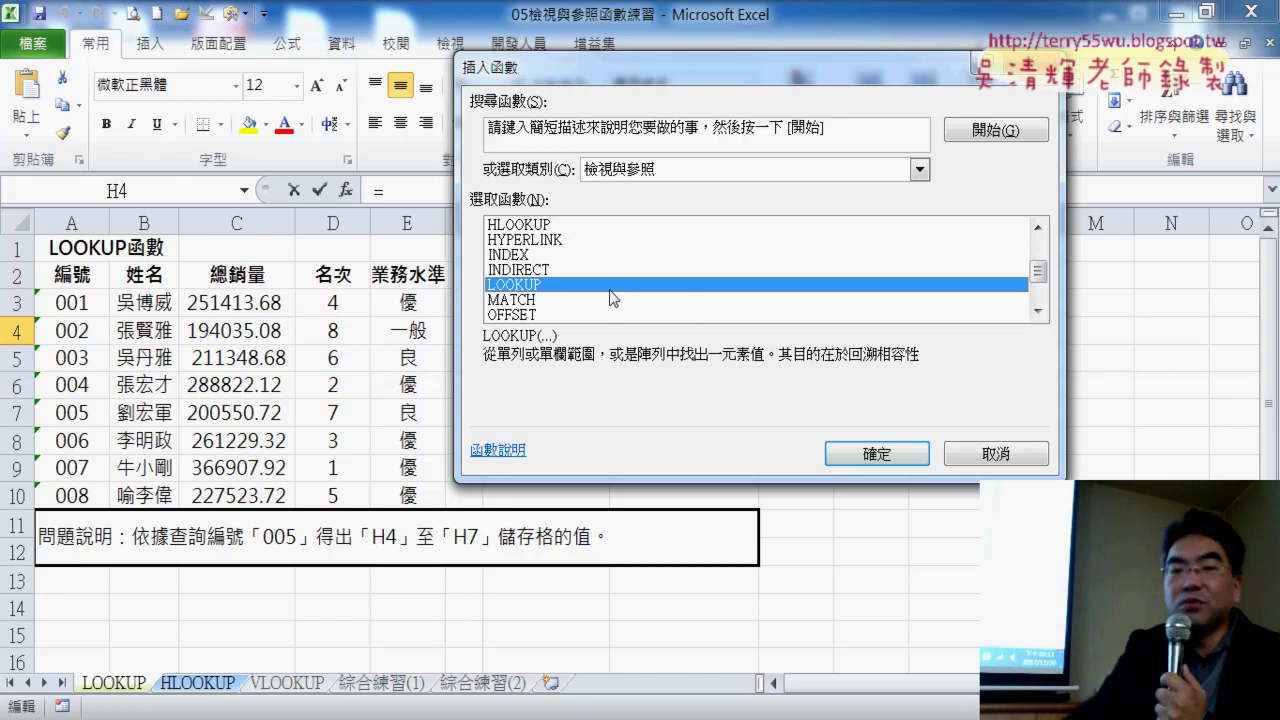
click(878, 459)
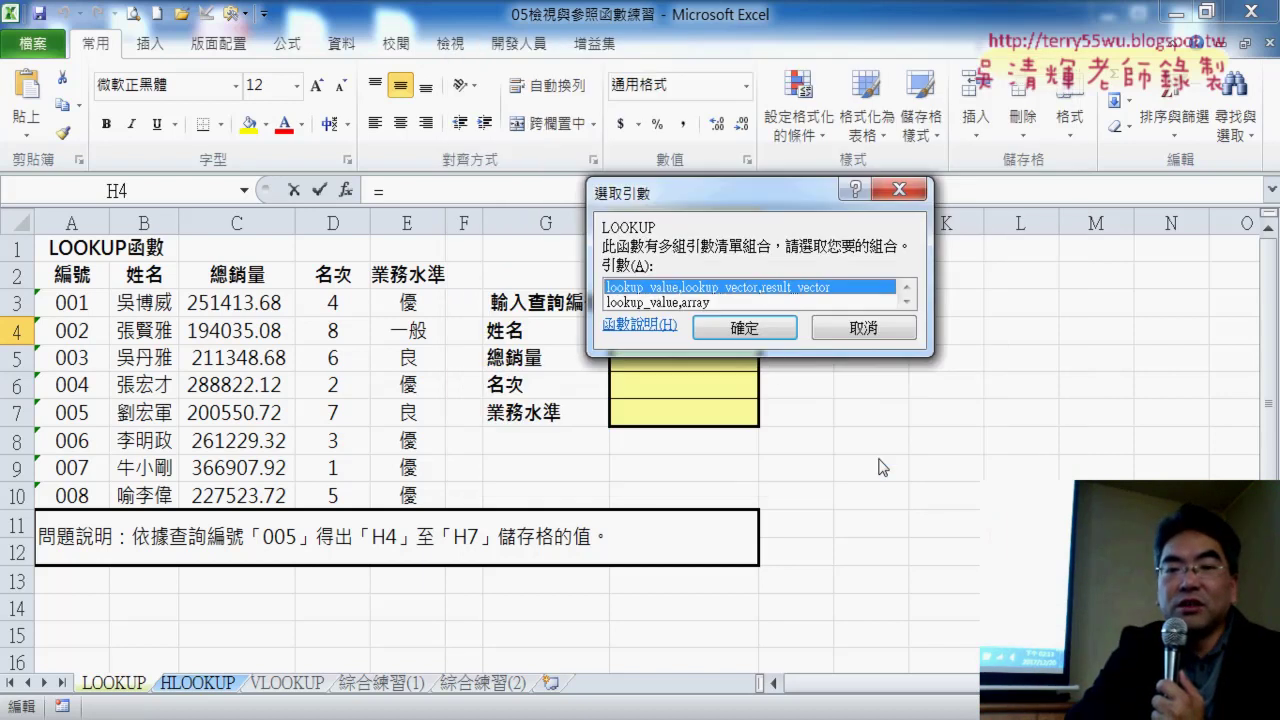
Use LOOKUP's vector form with H3 as lookup value and A3:A10 as lookup vector.
click(762, 333)
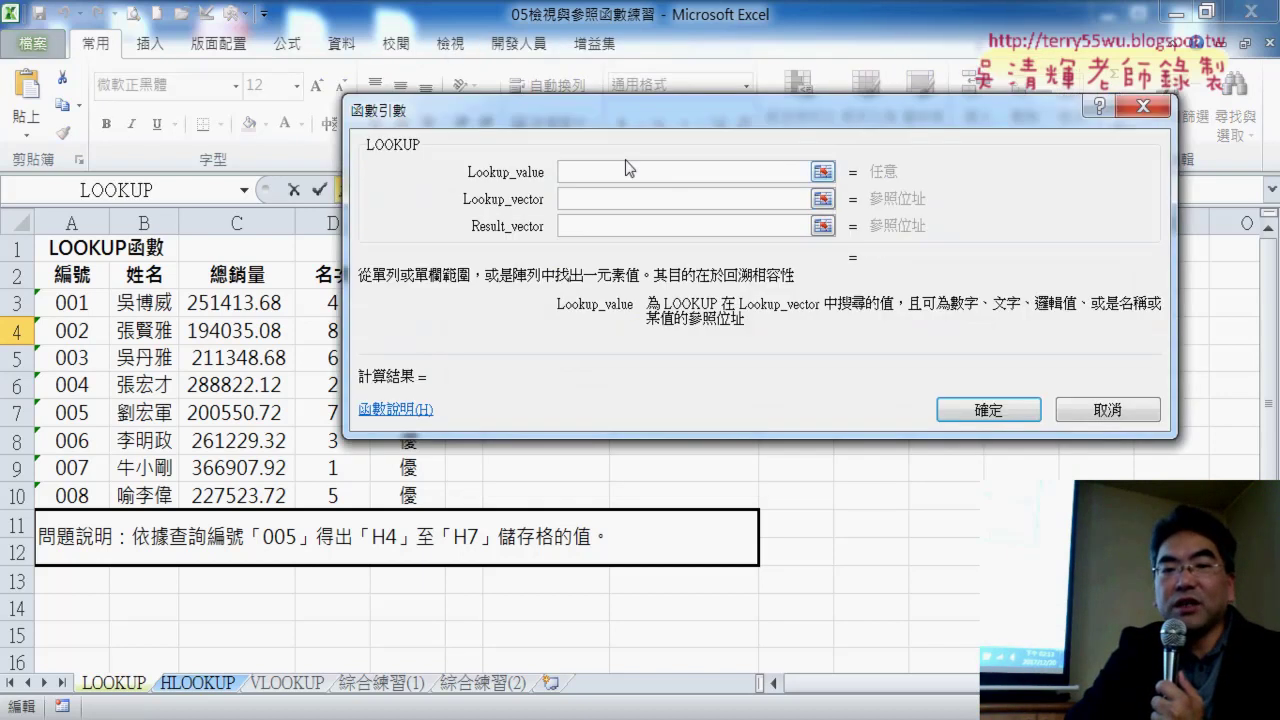
drag(642, 127, 727, 394)
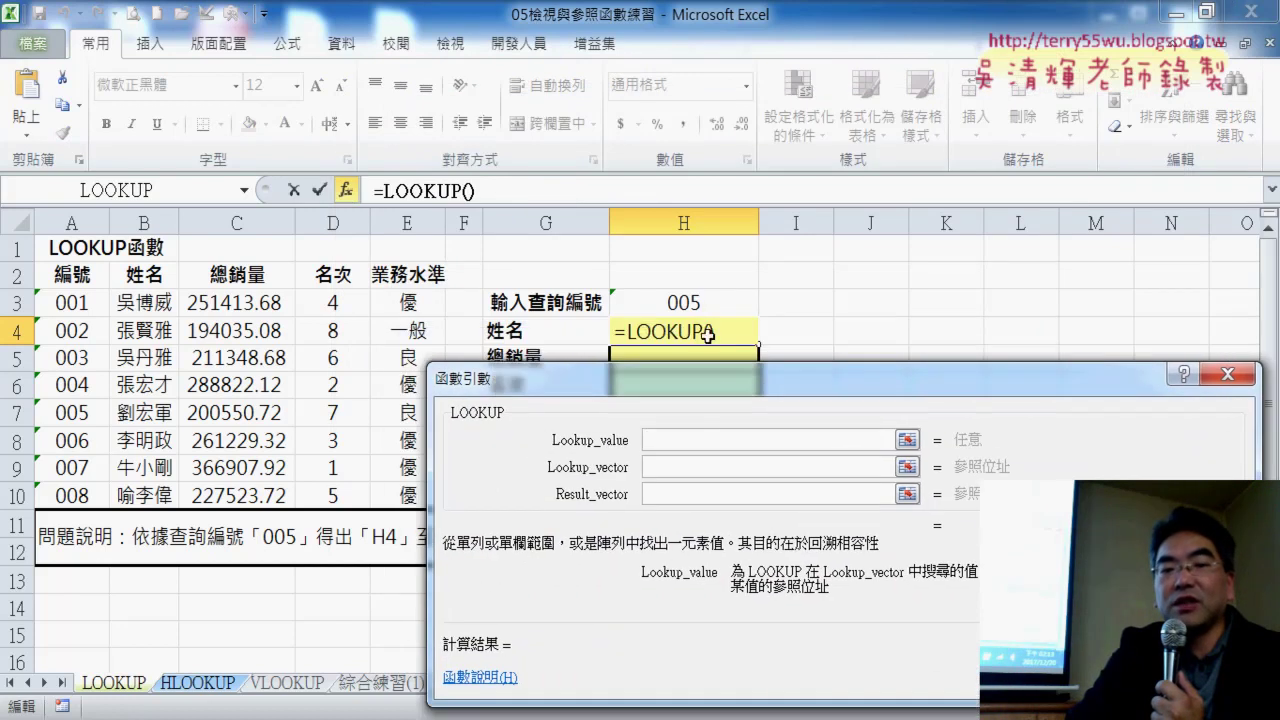
click(692, 302)
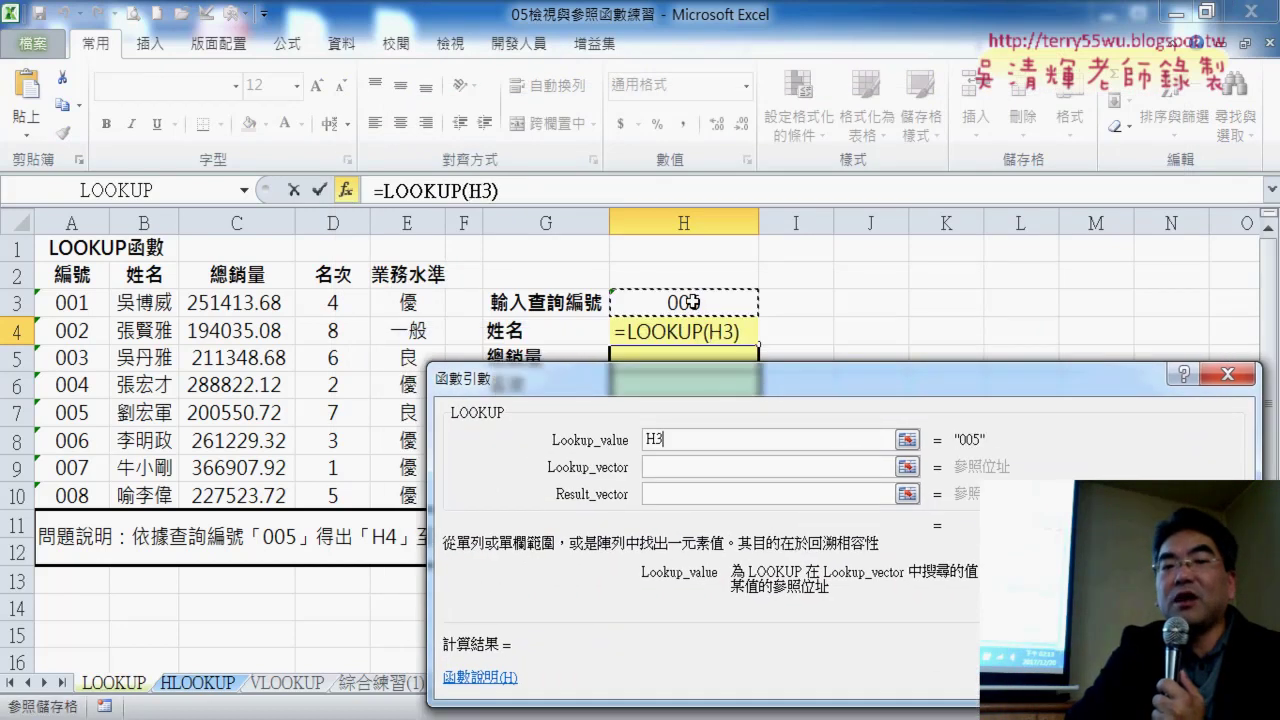
click(689, 467)
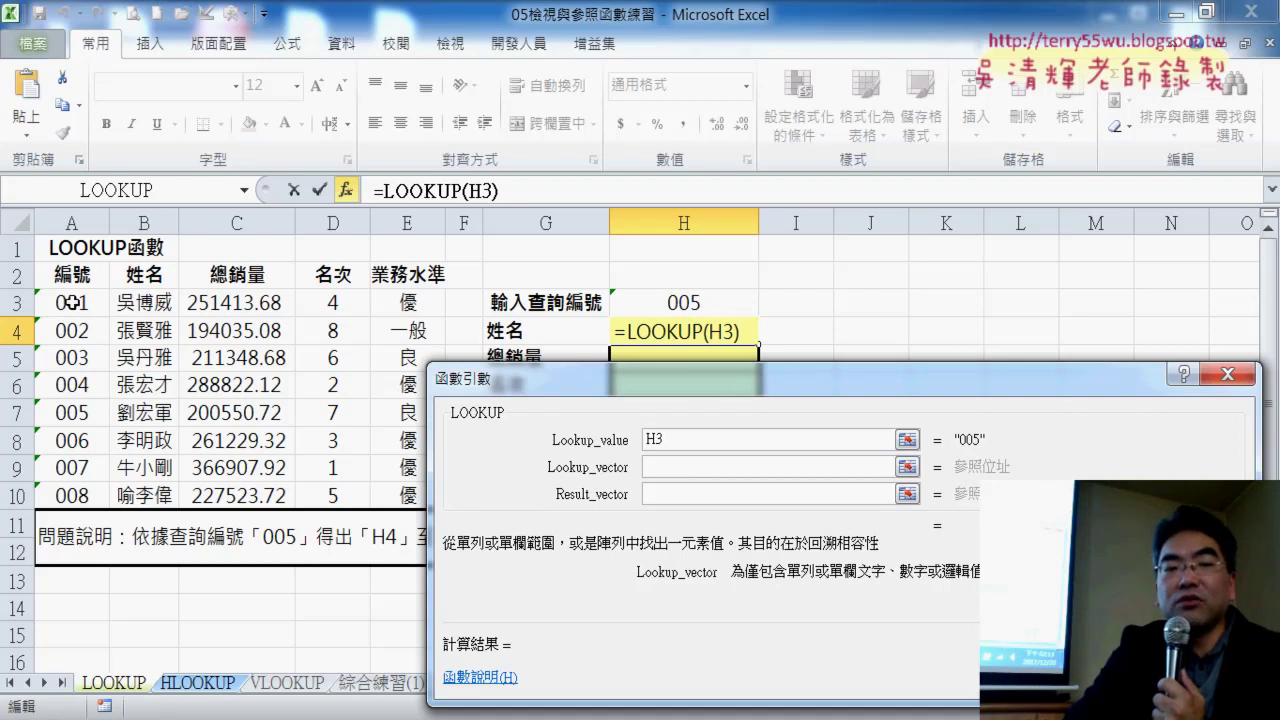
drag(72, 302, 72, 495)
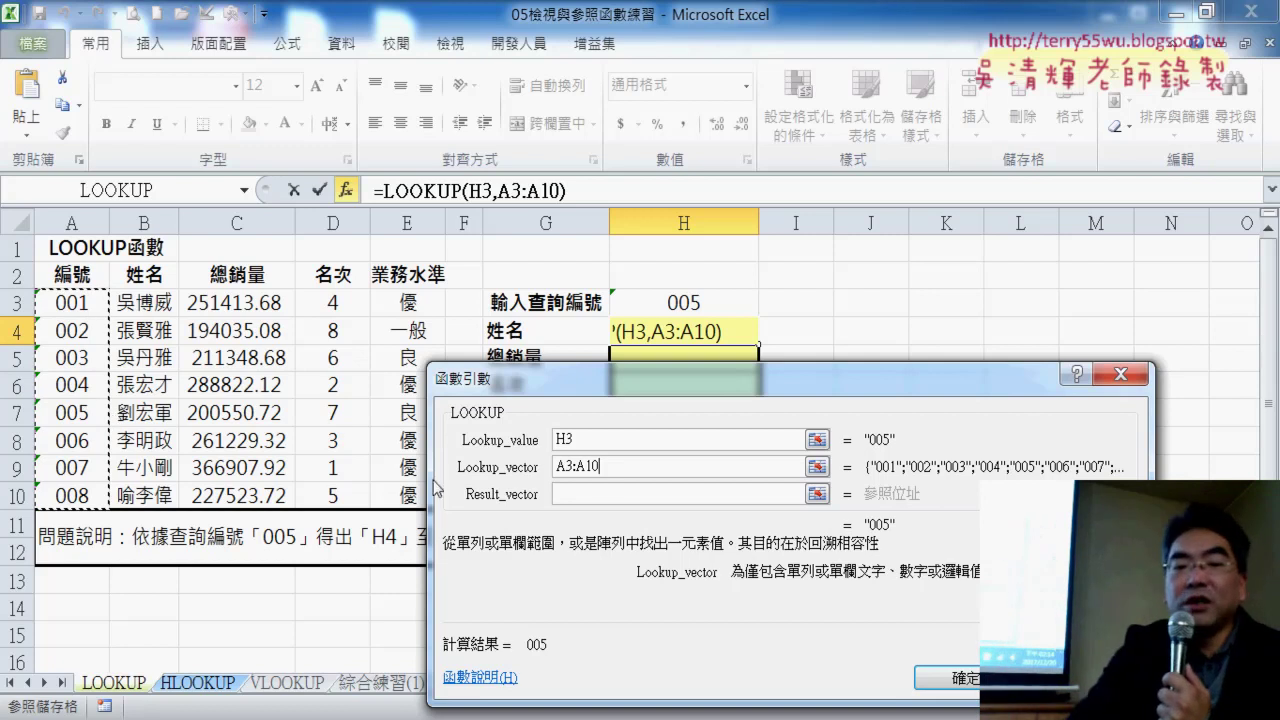
click(604, 494)
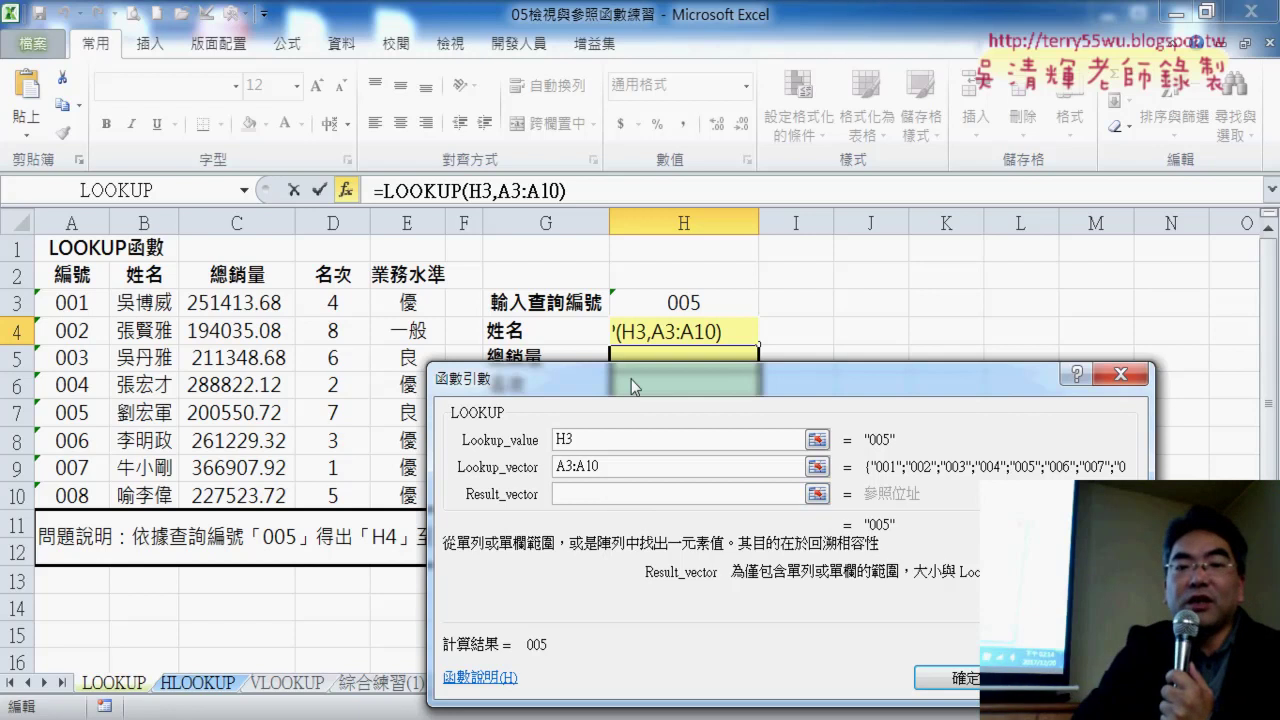
drag(631, 379, 676, 400)
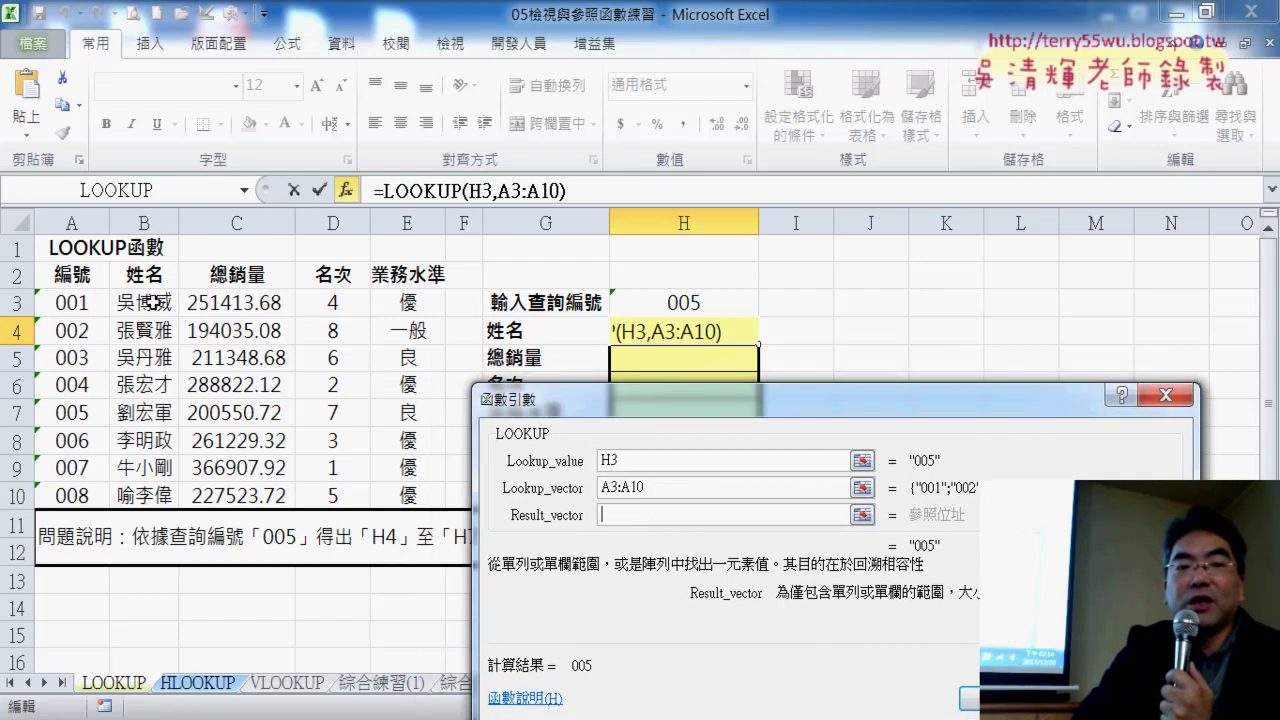
Set B3:B10 as result vector, completing =LOOKUP(H3,A3:A10,B3:B10) in H4.
drag(150, 303, 172, 496)
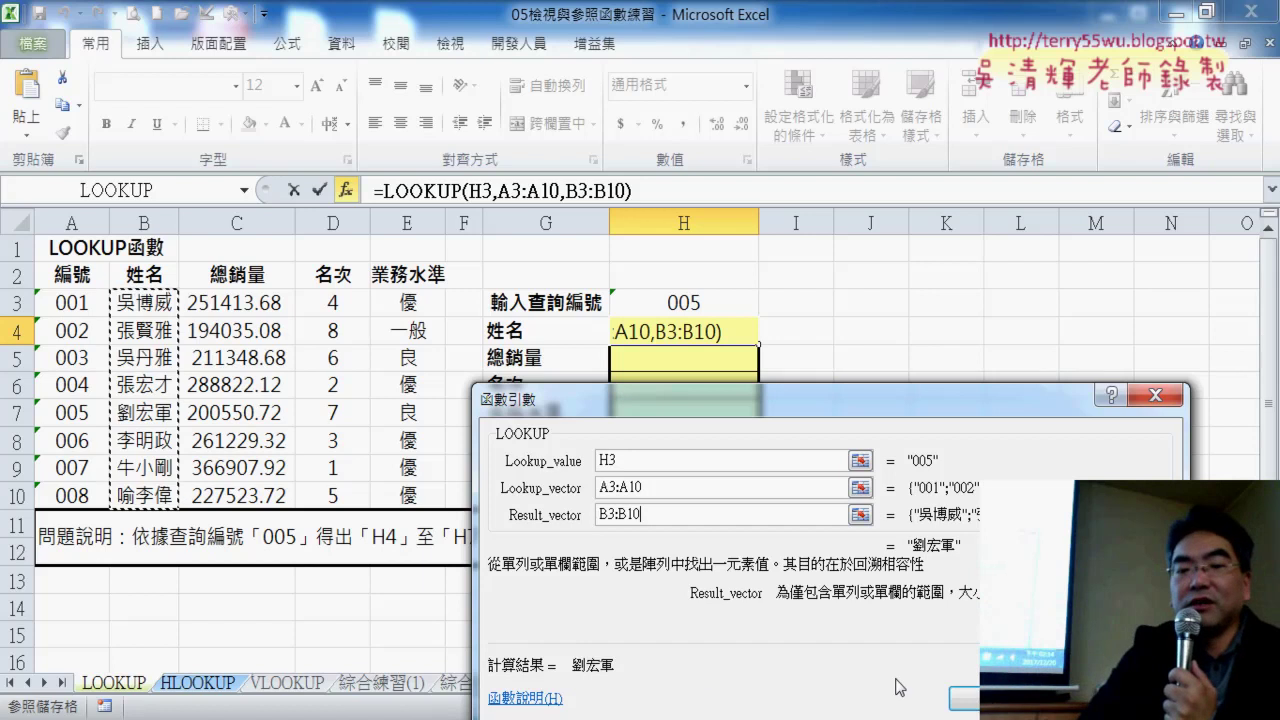
click(963, 699)
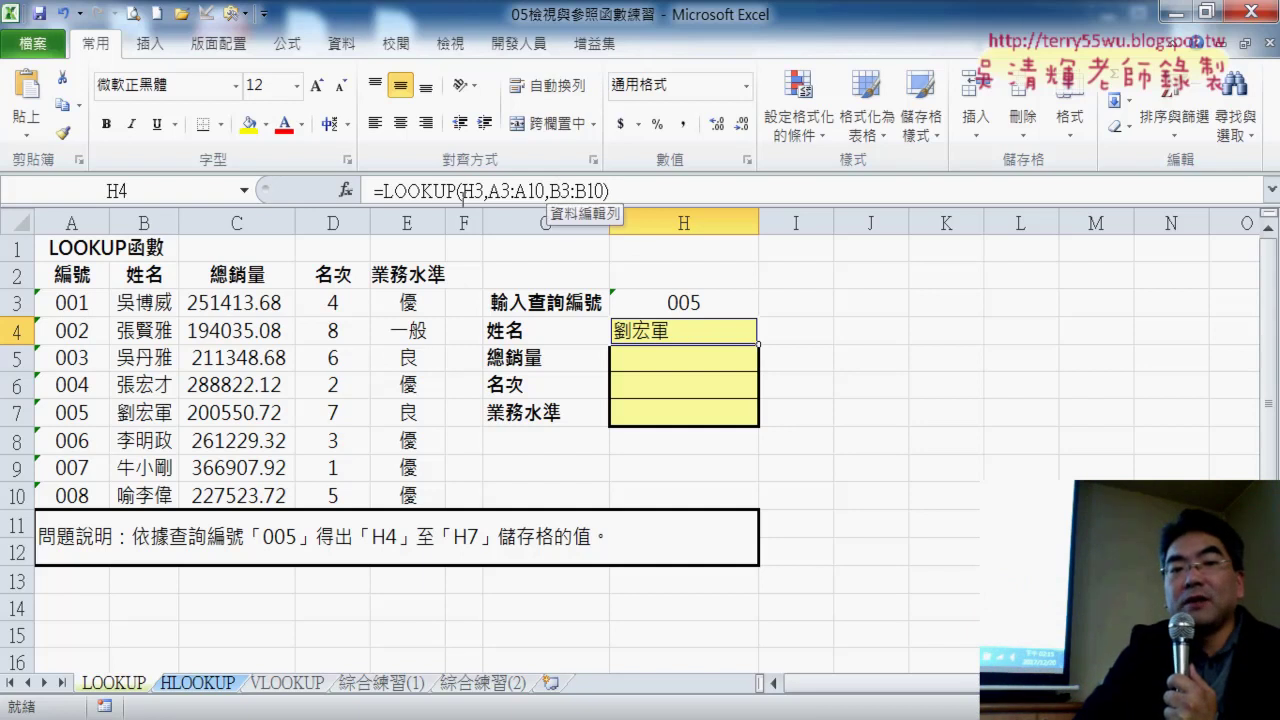
Copy the text of H4's formula =LOOKUP(H3,A3:A10,B3:B10) from the formula bar, leaving H4 unchanged.
click(426, 190)
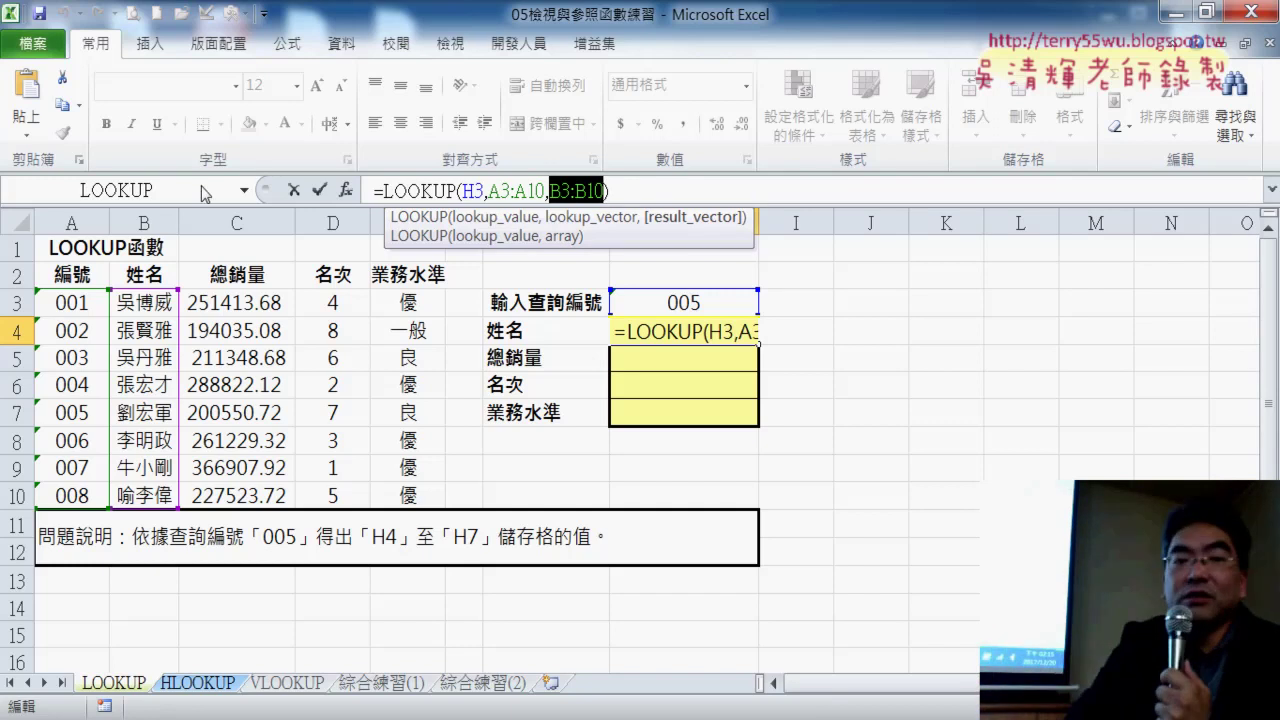
click(300, 193)
drag(620, 190, 370, 190)
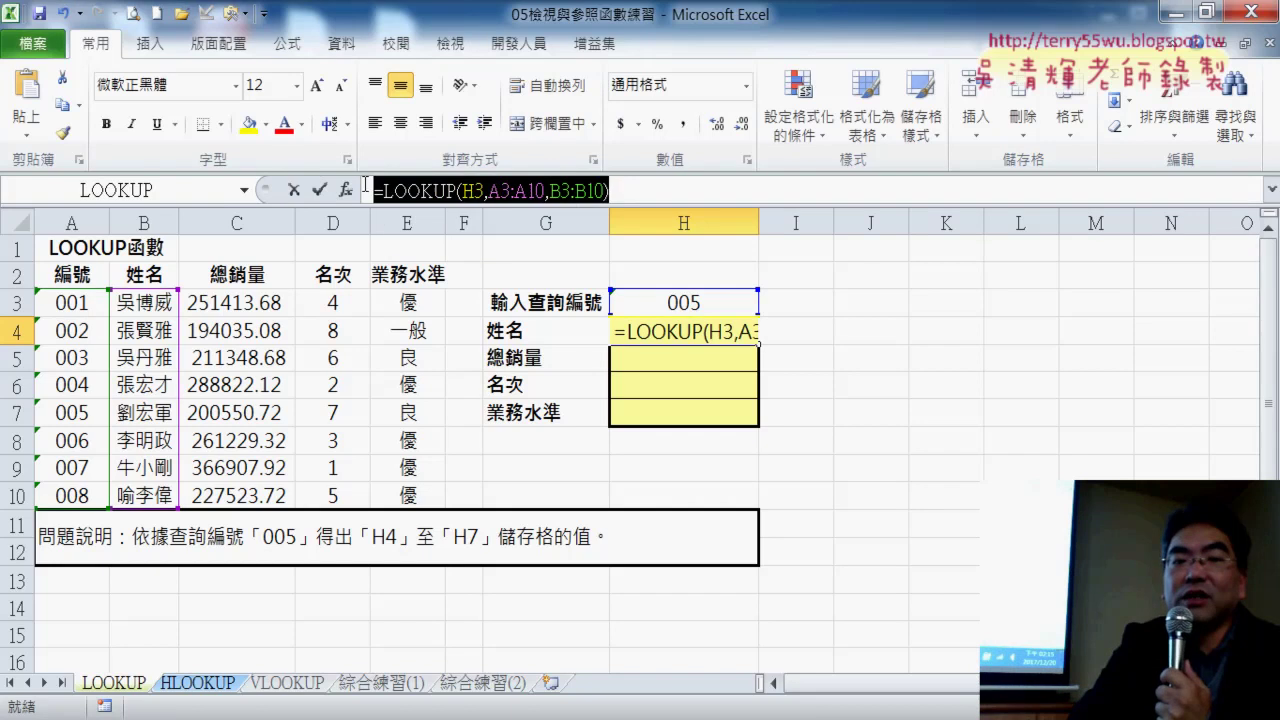
right_click(446, 192)
click(515, 236)
key(Escape)
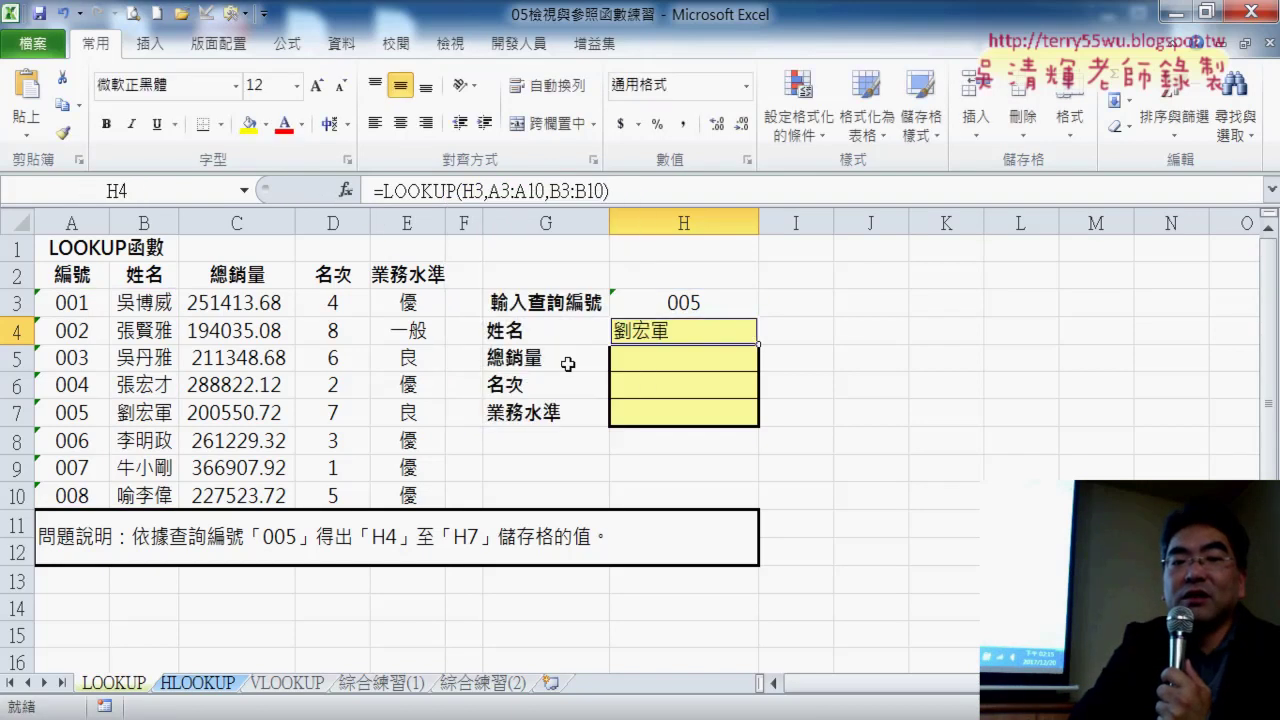
Paste the copied LOOKUP formula into H5's formula bar.
click(663, 363)
right_click(426, 185)
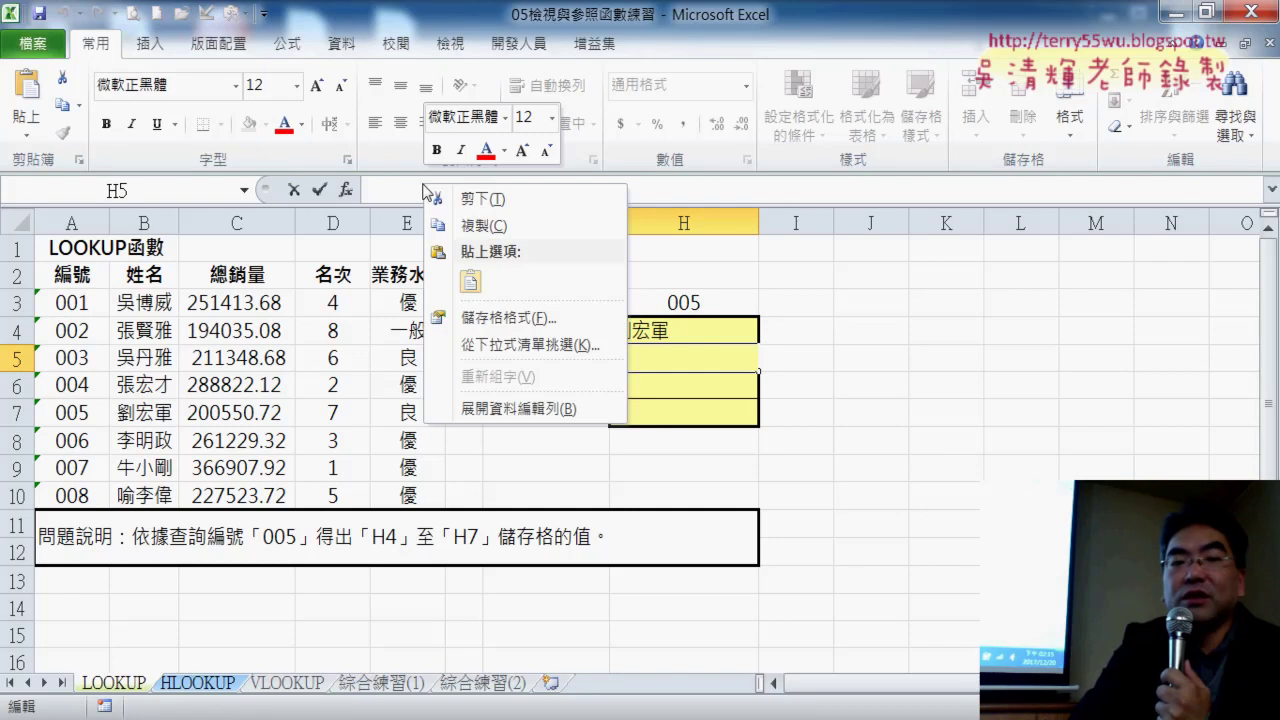
click(475, 283)
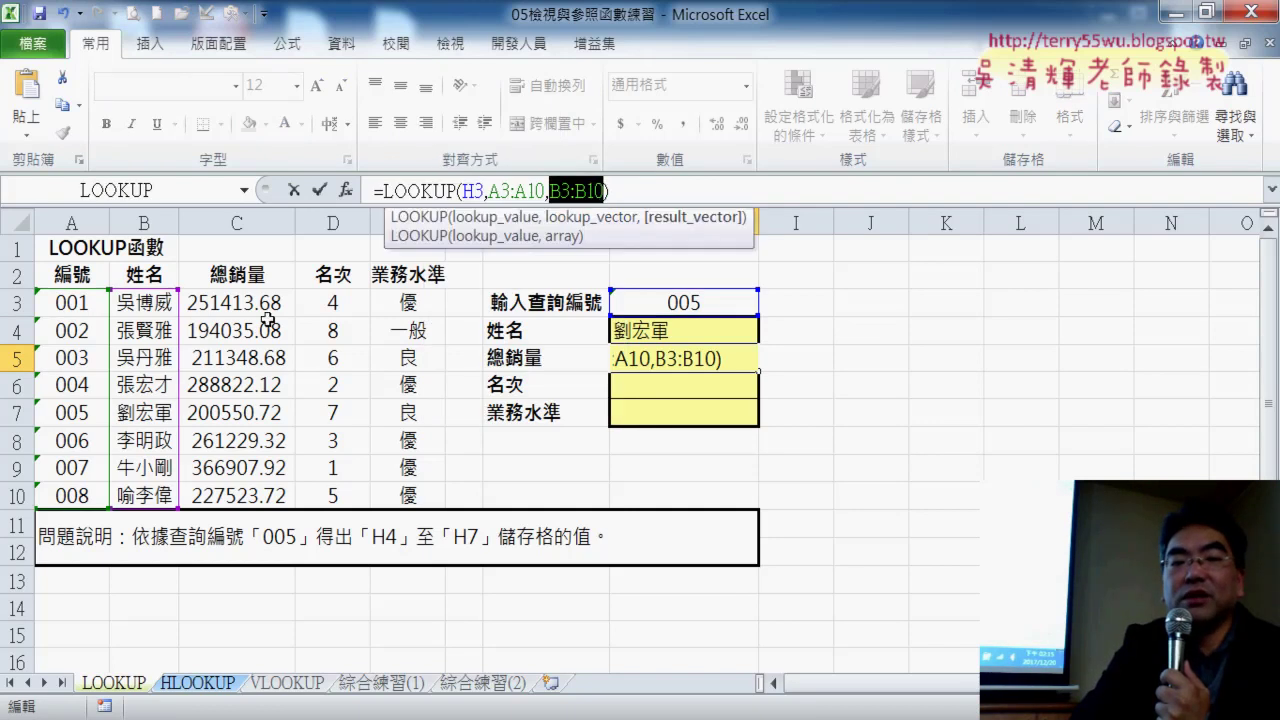
Change H5's result range to C3:C10 so it returns total sales 200550.72.
drag(266, 306, 273, 487)
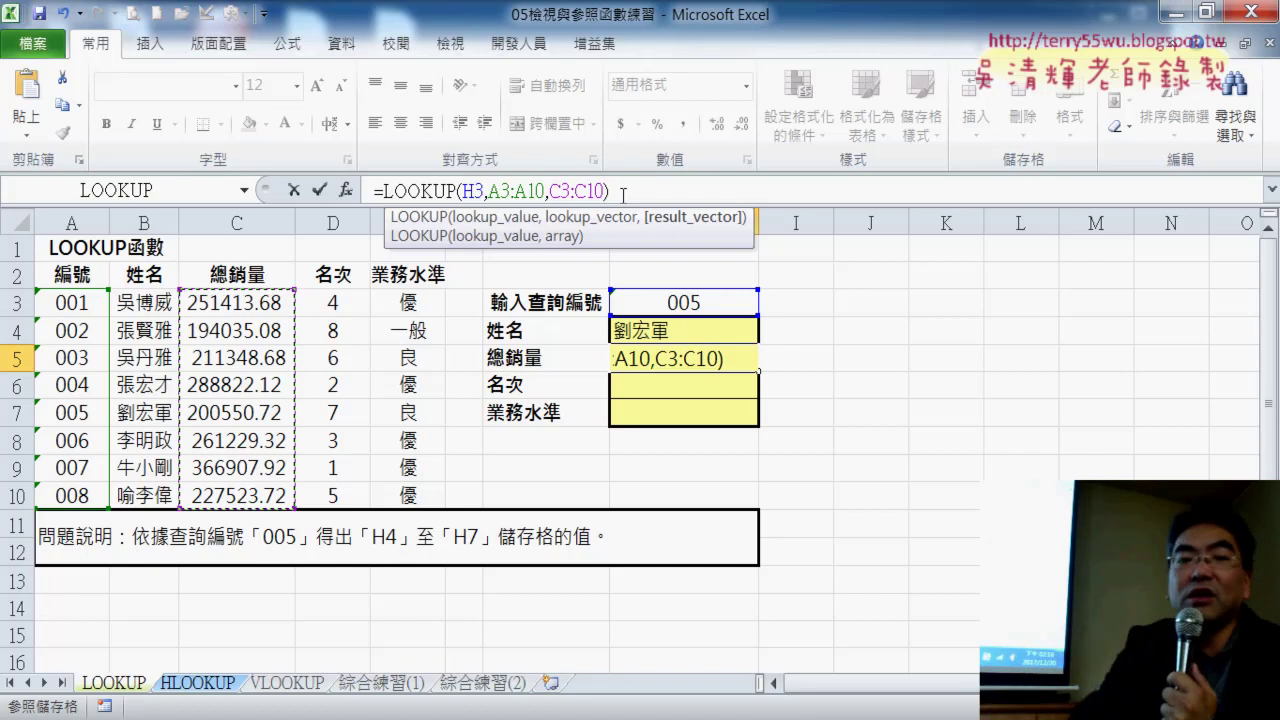
click(319, 189)
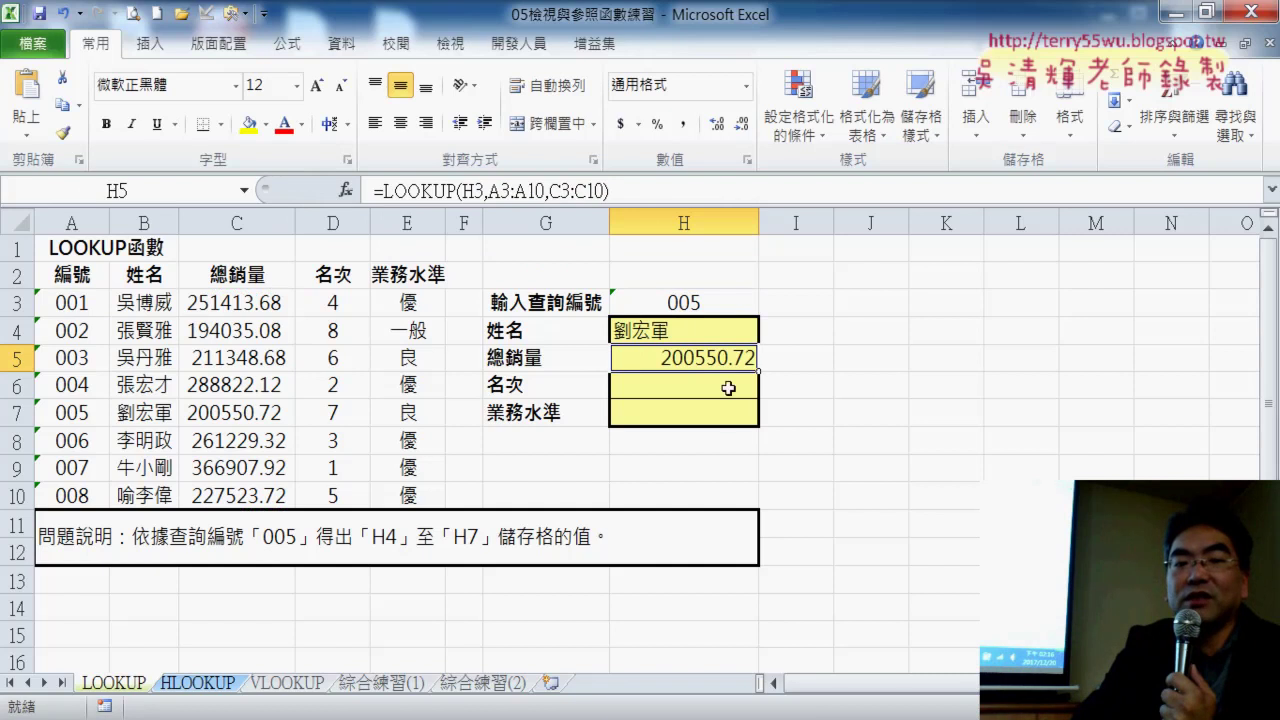
Paste the LOOKUP formula into H6 with result range D3:D10, returning rank 7.
click(728, 388)
click(518, 192)
right_click(518, 192)
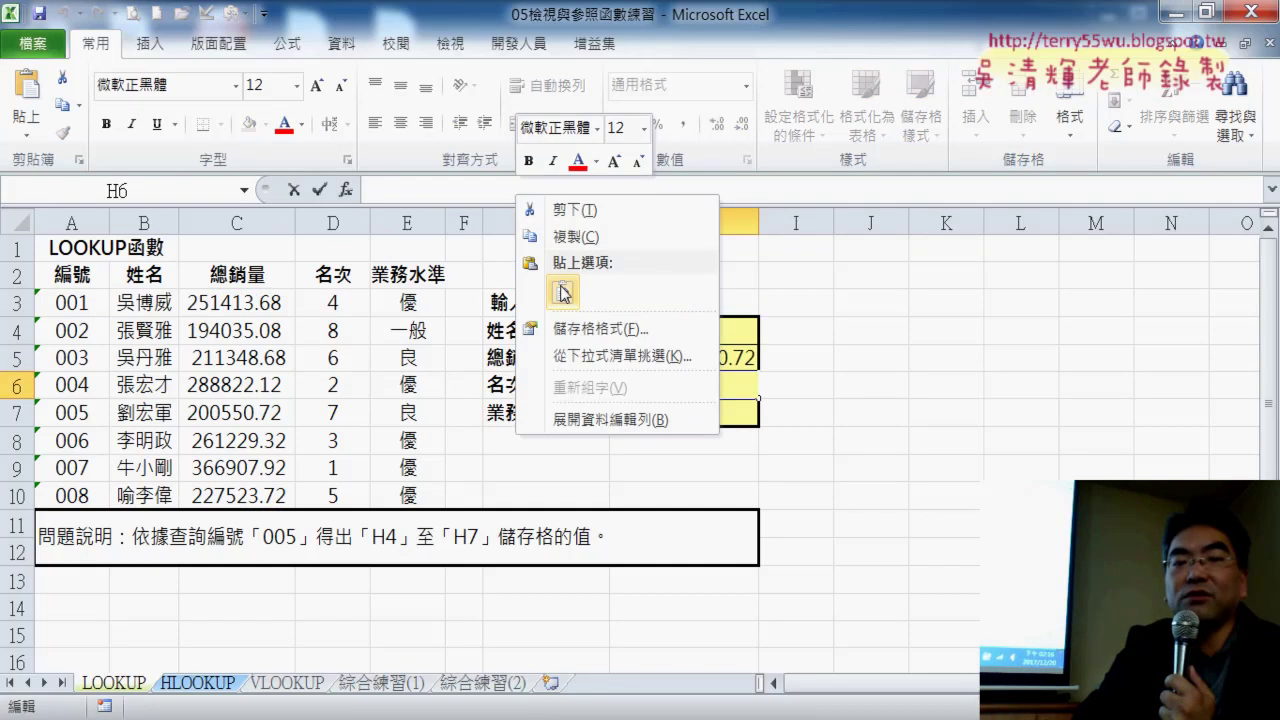
click(563, 292)
drag(551, 190, 604, 190)
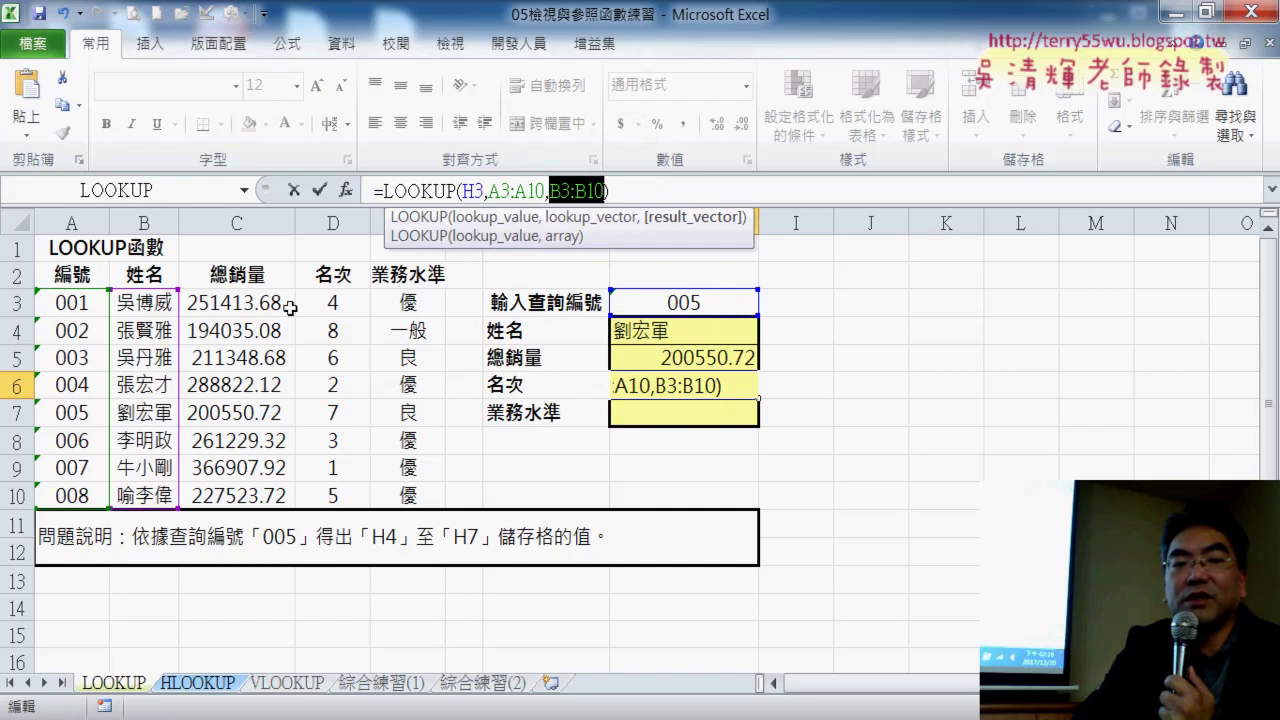
drag(333, 303, 340, 495)
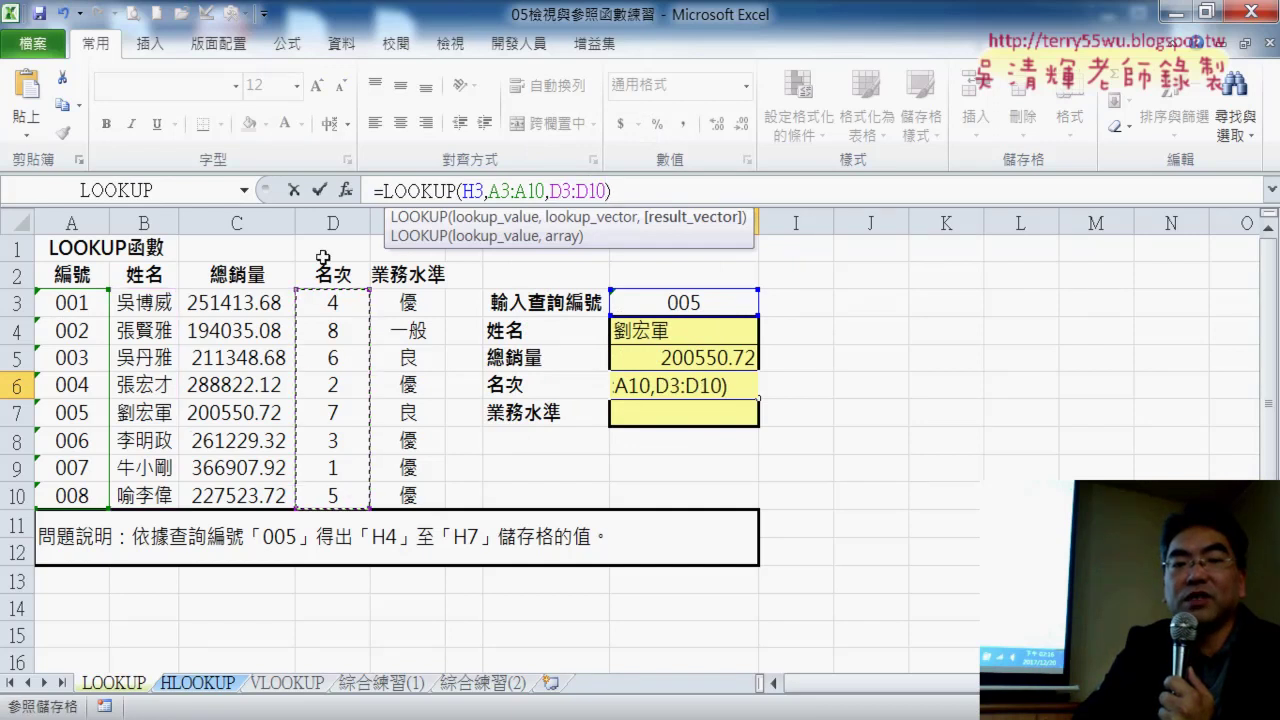
click(320, 189)
Paste the LOOKUP formula into H7 with result range E3:E10, returning level 良.
click(690, 417)
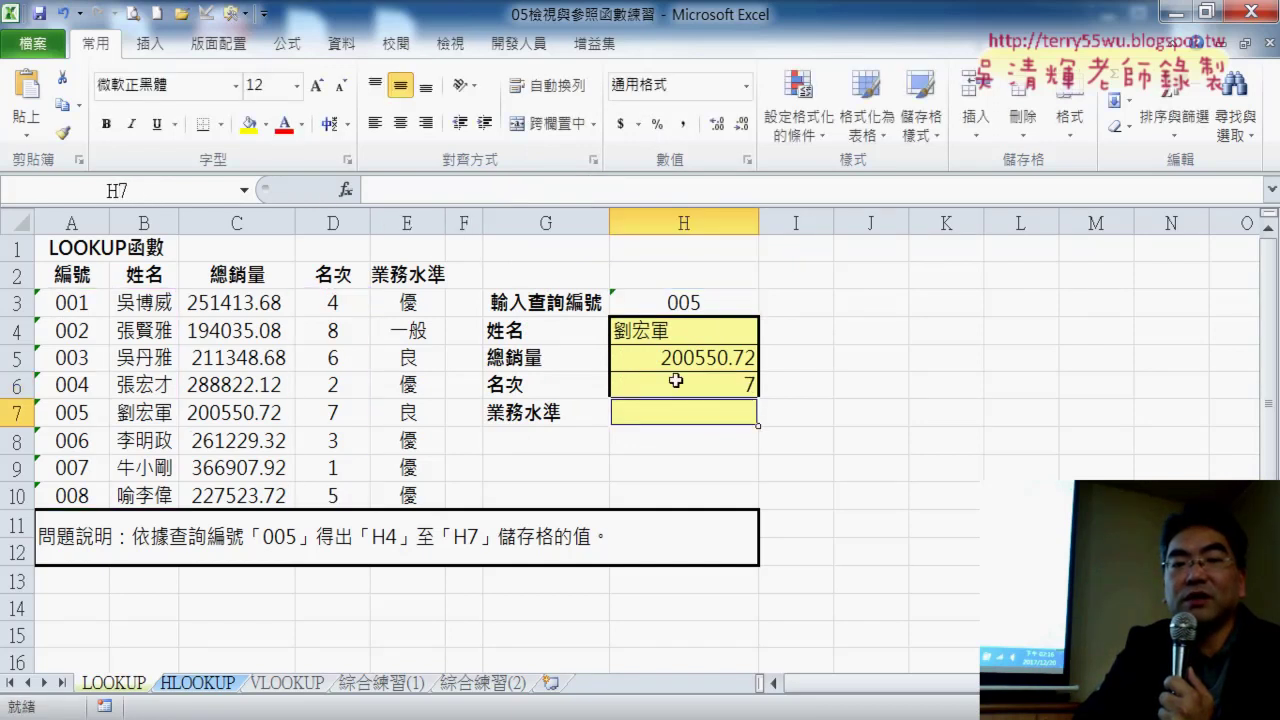
right_click(495, 197)
click(540, 300)
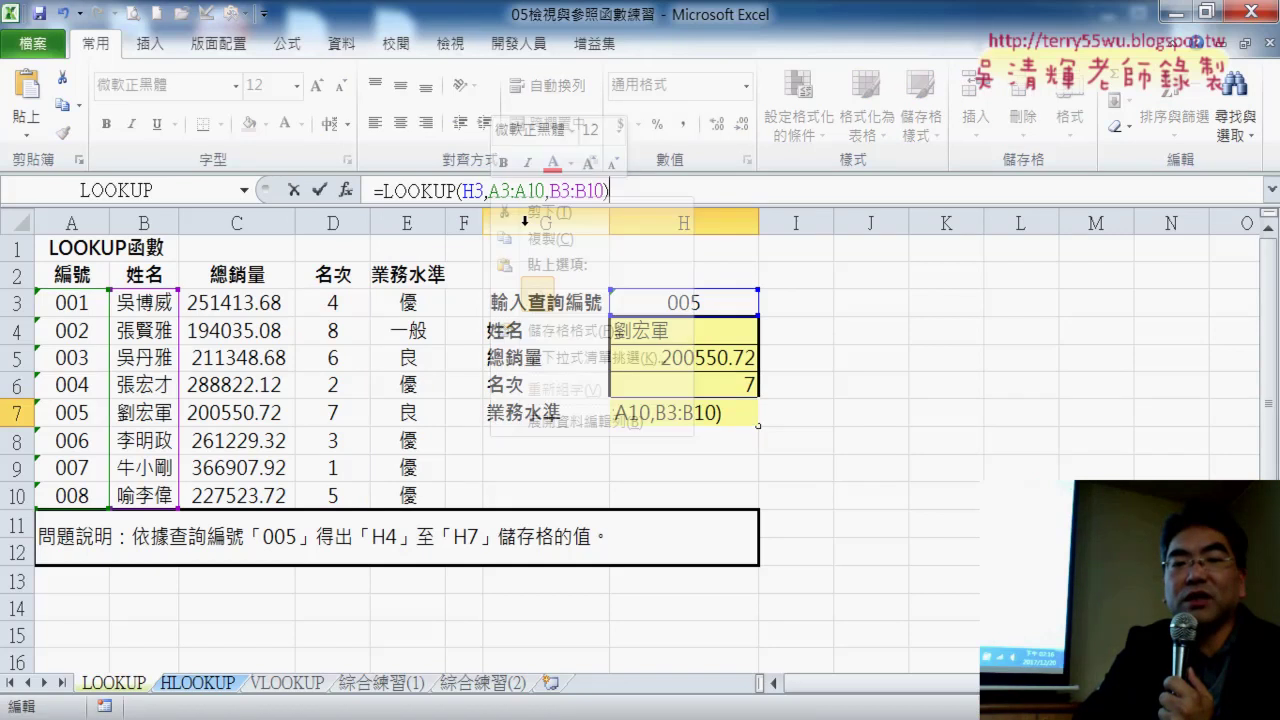
drag(550, 190, 605, 190)
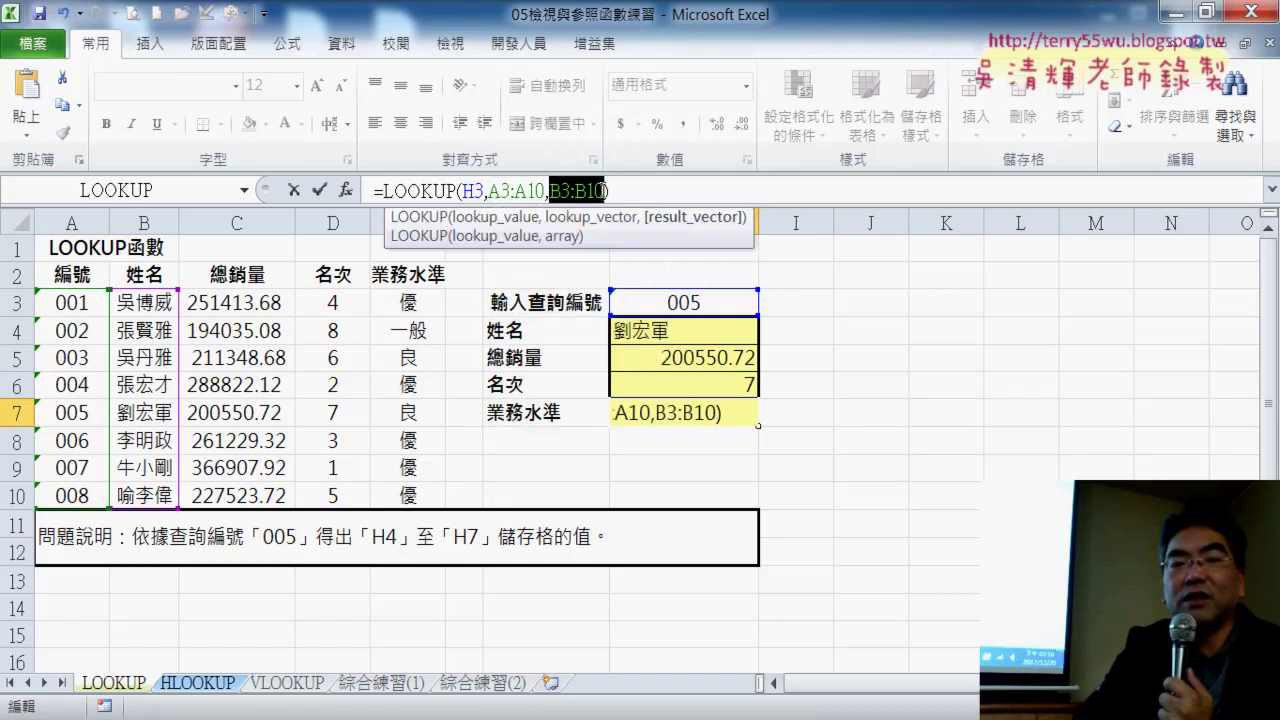
drag(424, 294, 410, 495)
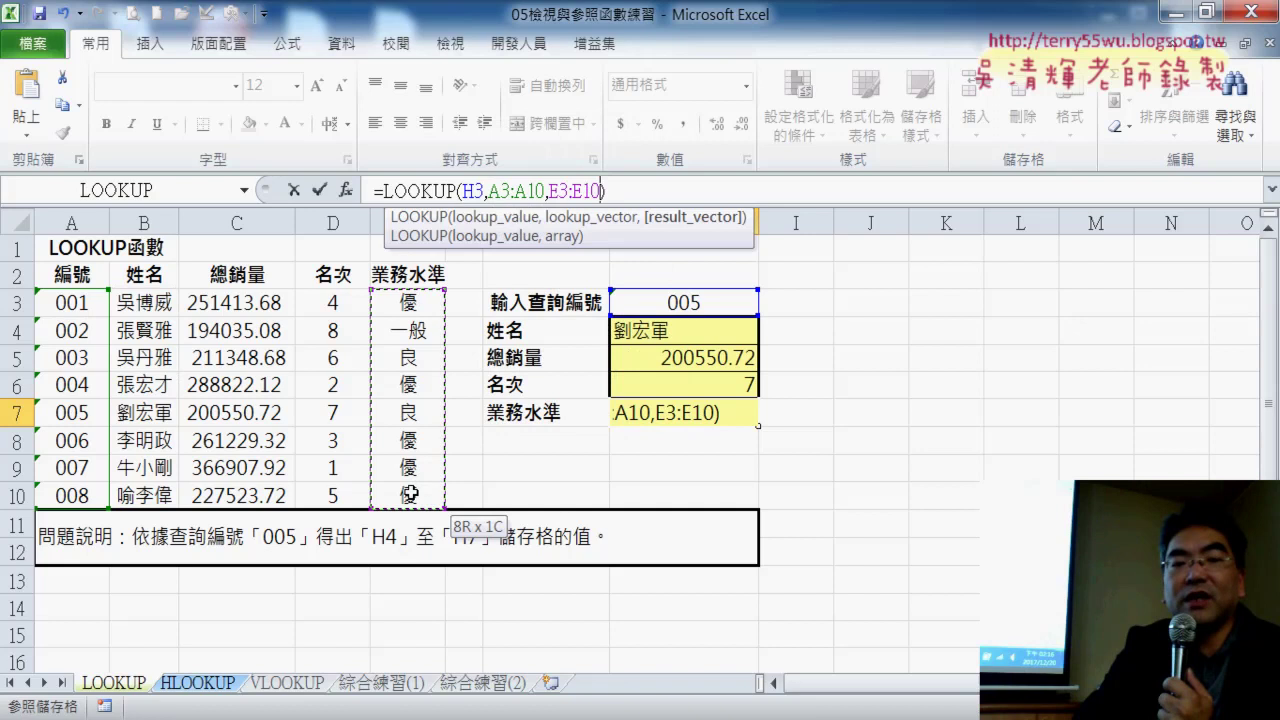
click(319, 190)
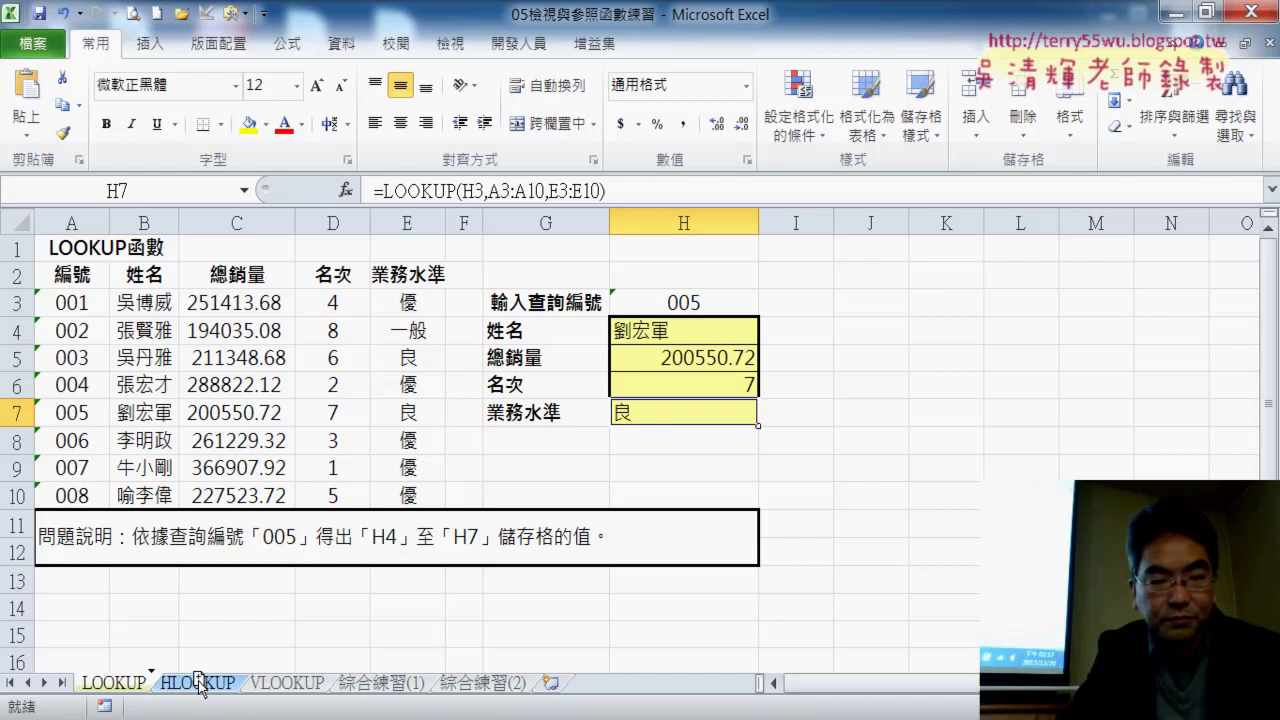
Copy the LOOKUP sheet and rename the copy INDEX.
drag(200, 683, 198, 683)
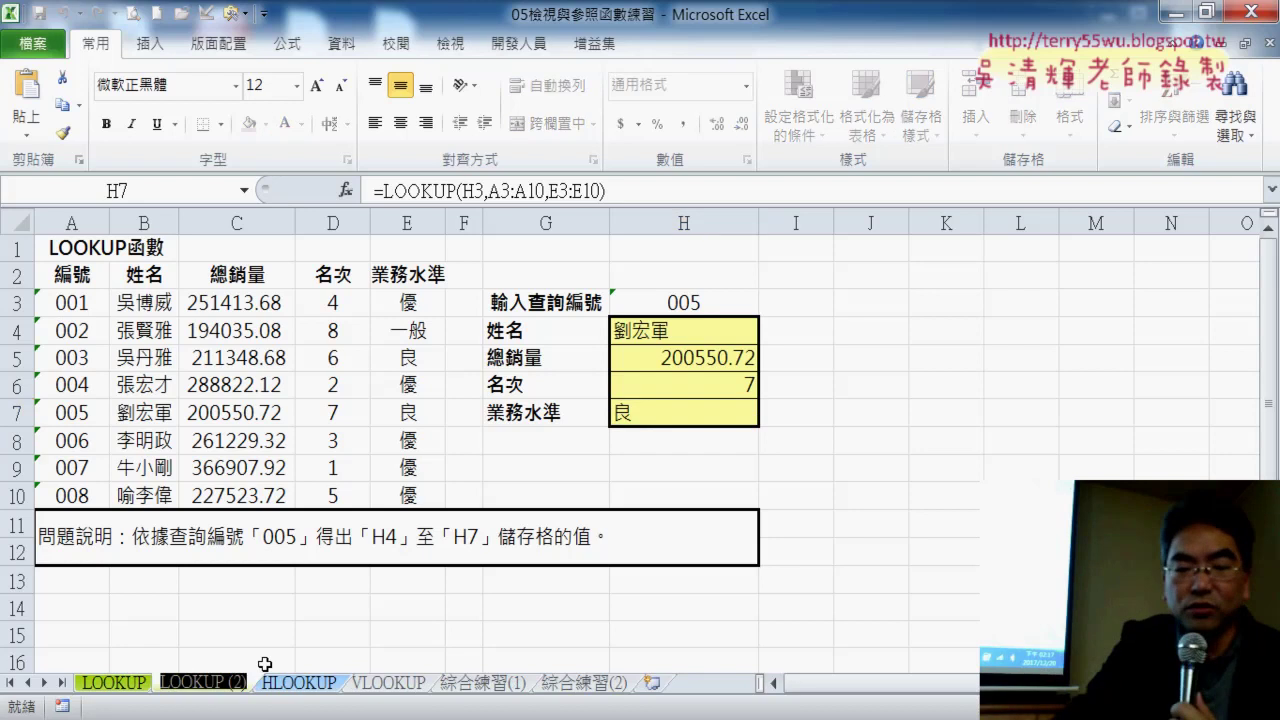
text(IN)
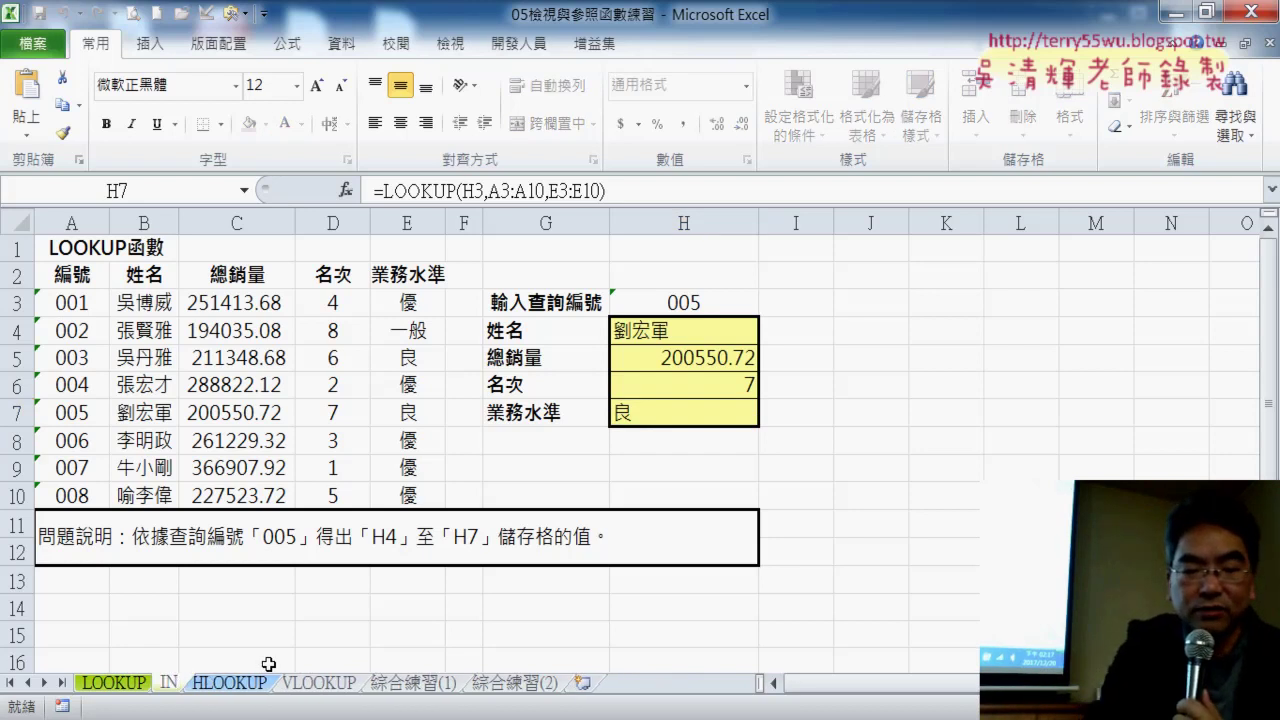
text(DEX)
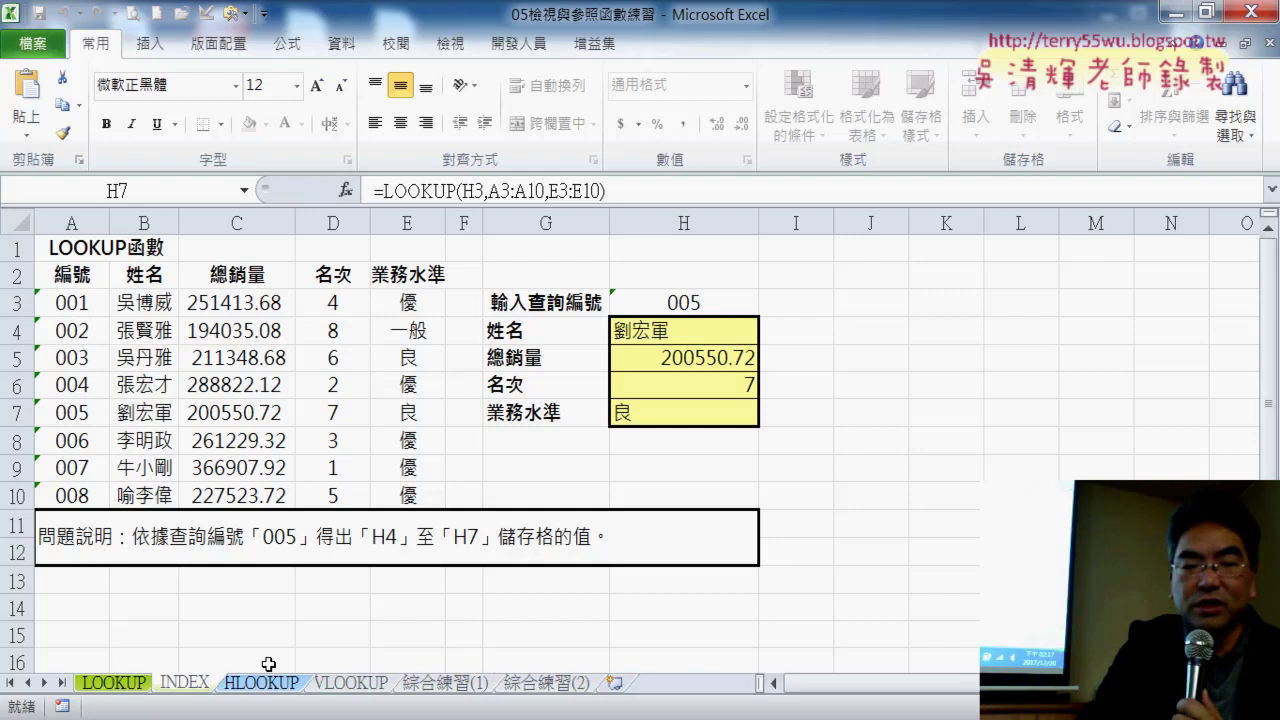
key(Return)
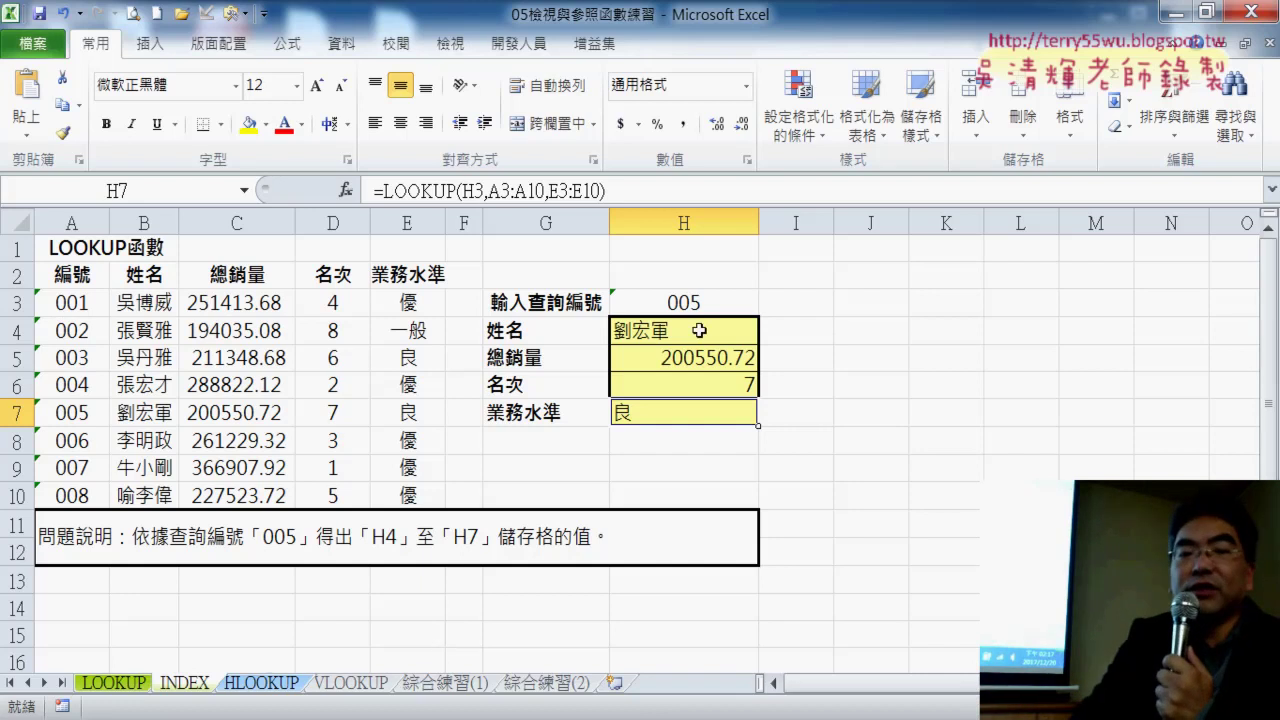
drag(698, 330, 697, 424)
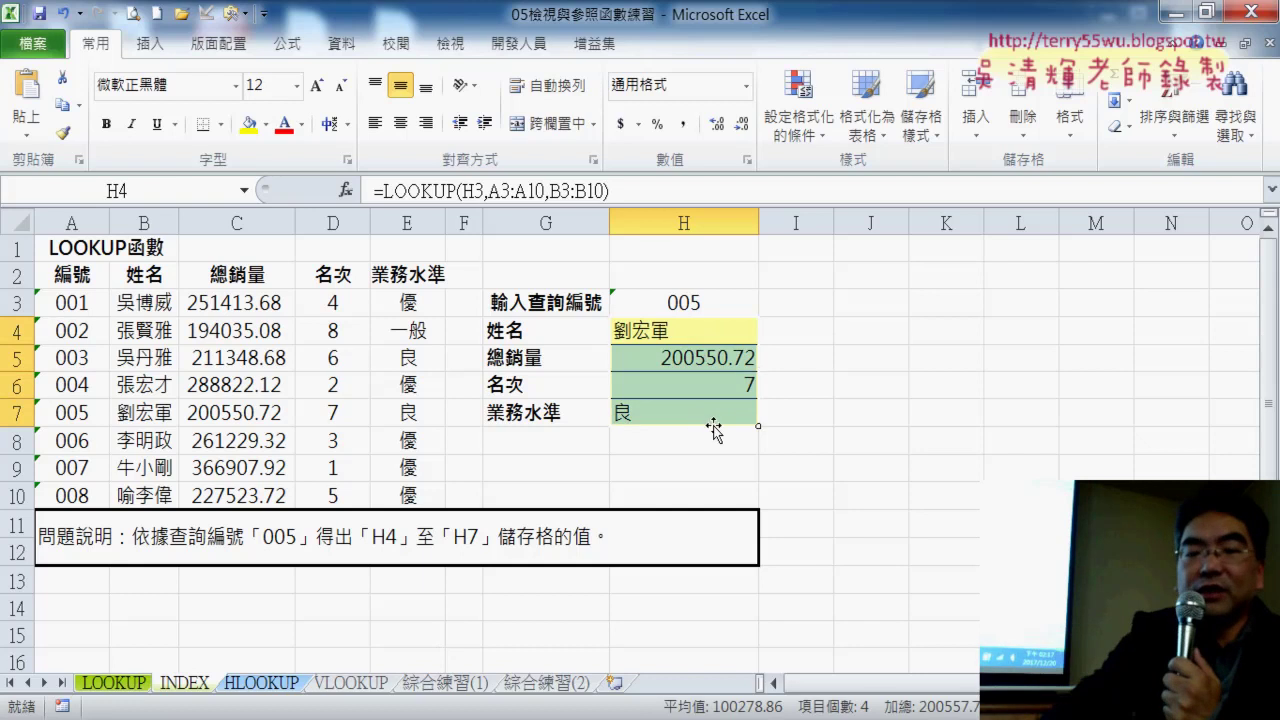
key(Delete)
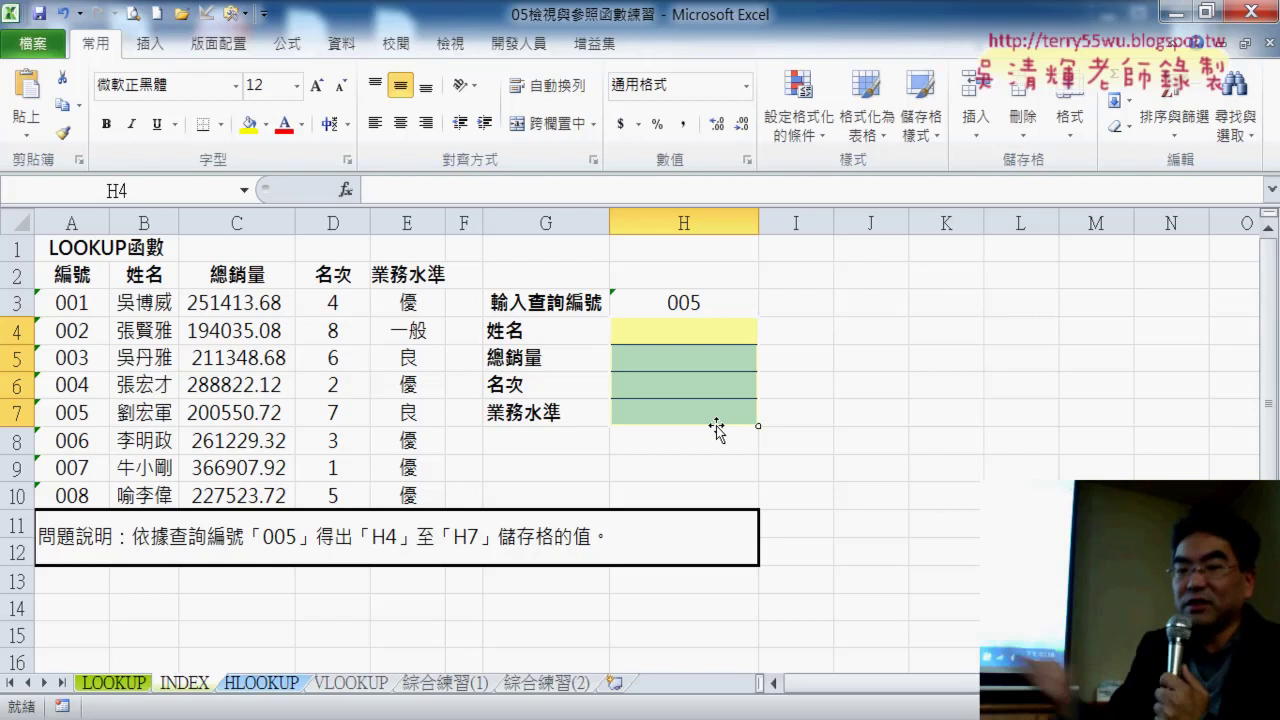
click(681, 329)
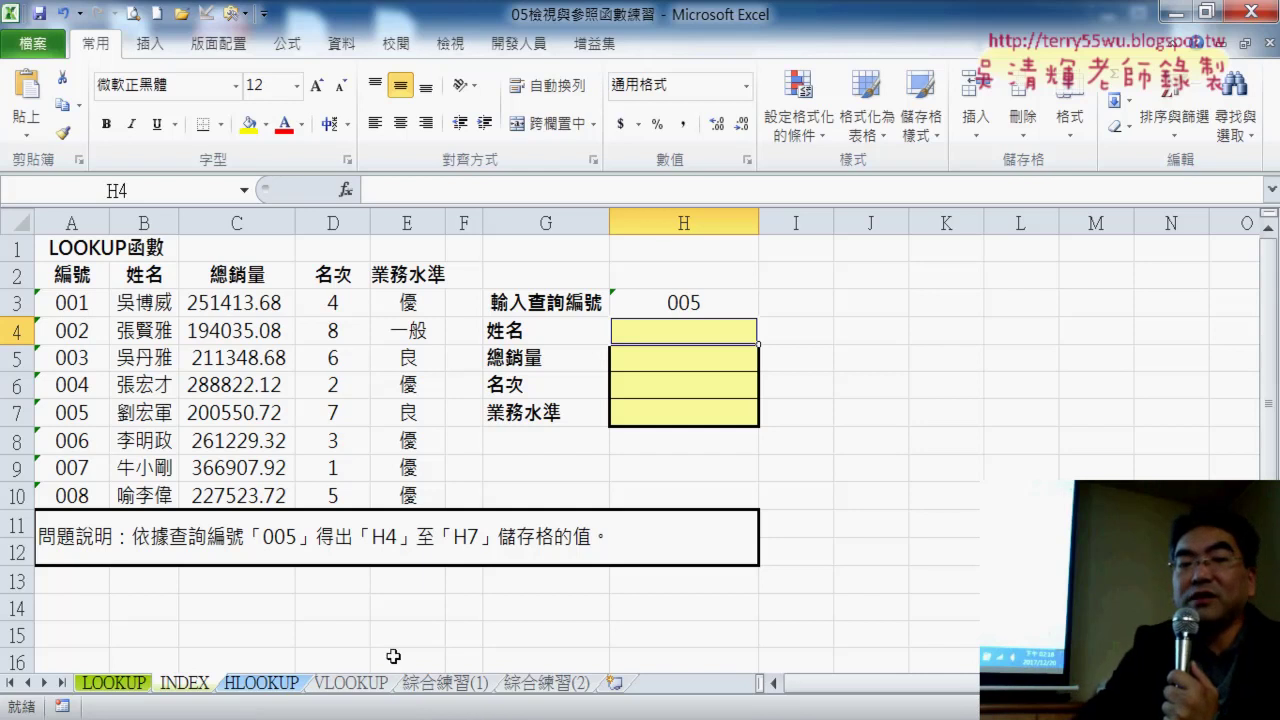
drag(709, 333, 714, 412)
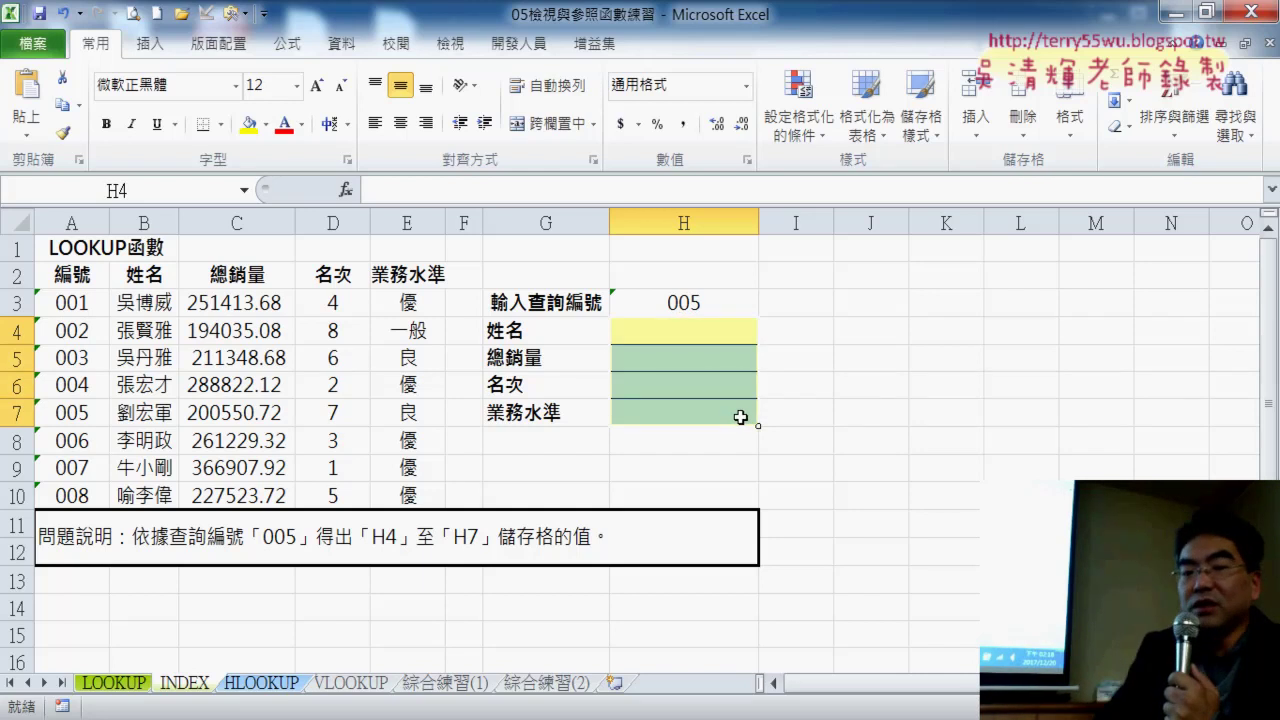
click(735, 335)
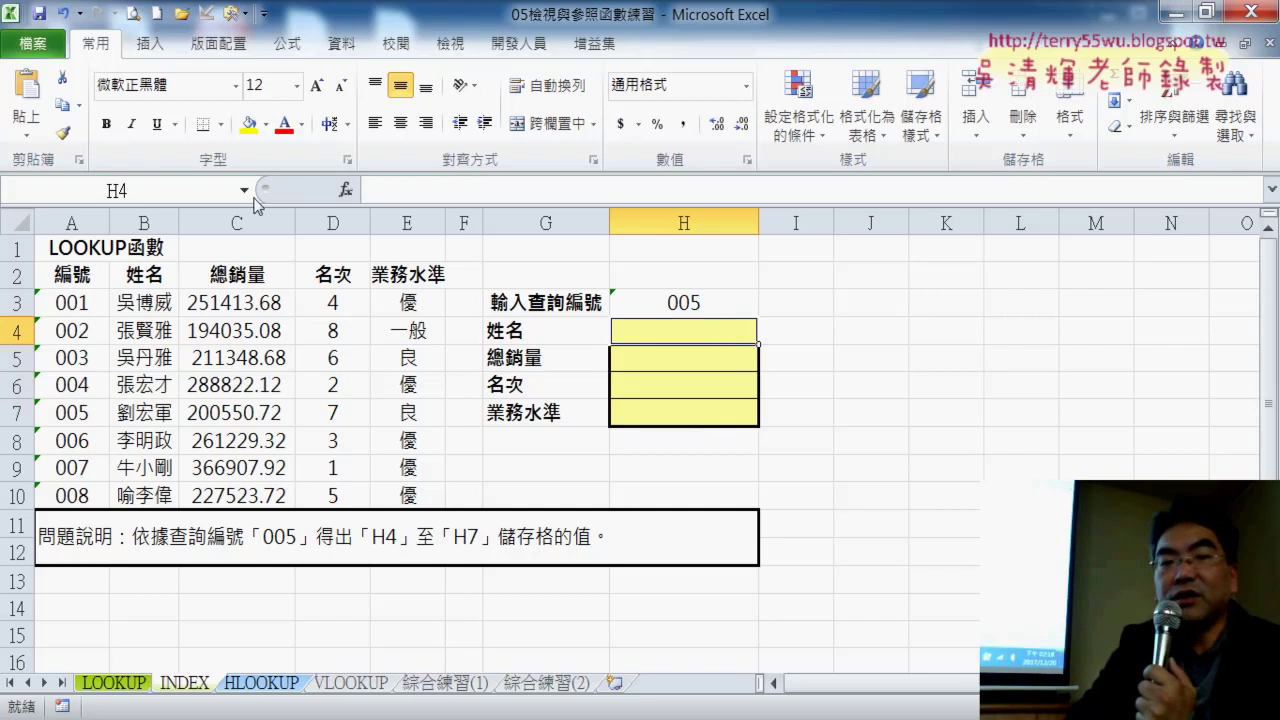
Insert the INDEX function into H4 from Lookup & Reference, using its array form.
click(345, 190)
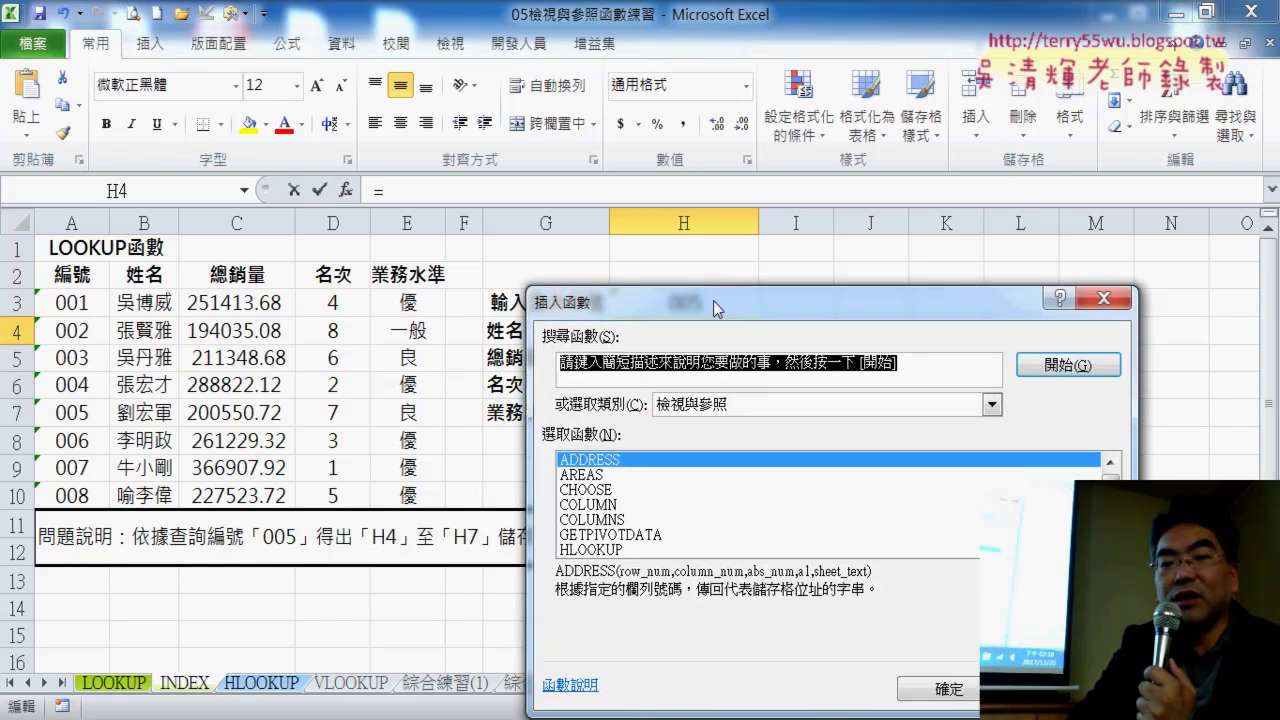
drag(713, 300, 657, 50)
drag(1057, 228, 1060, 257)
click(577, 232)
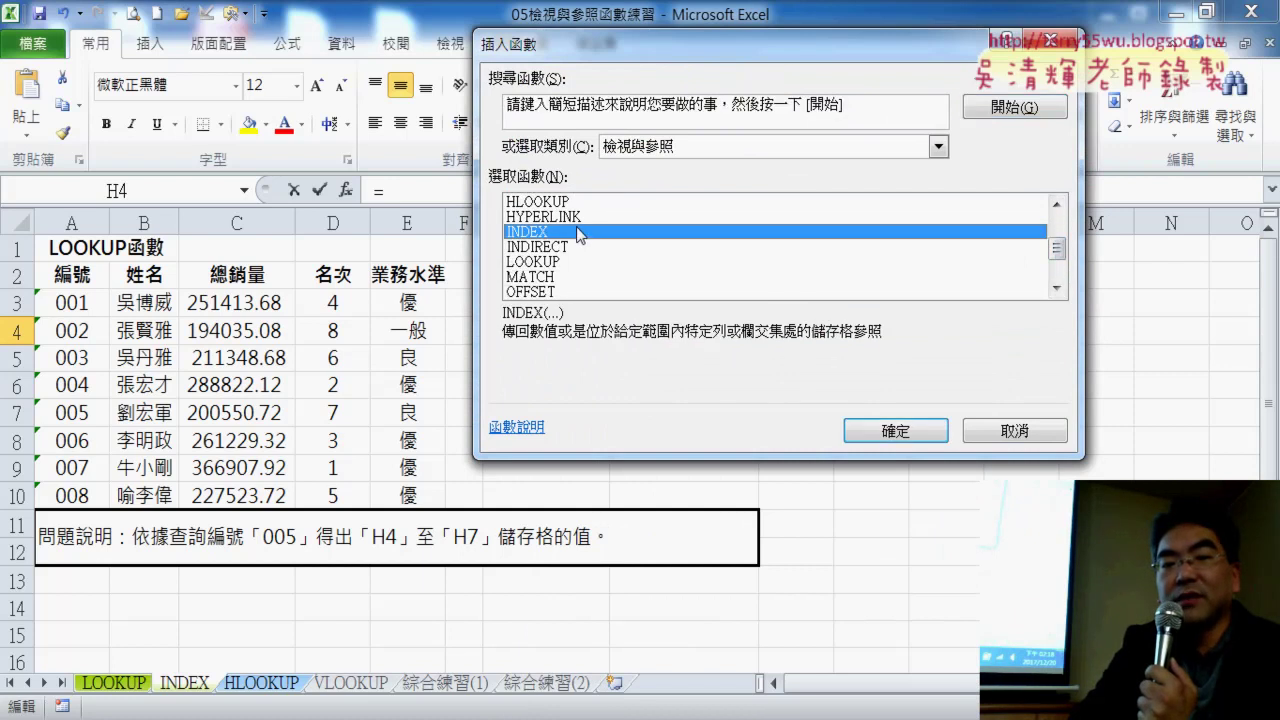
click(576, 248)
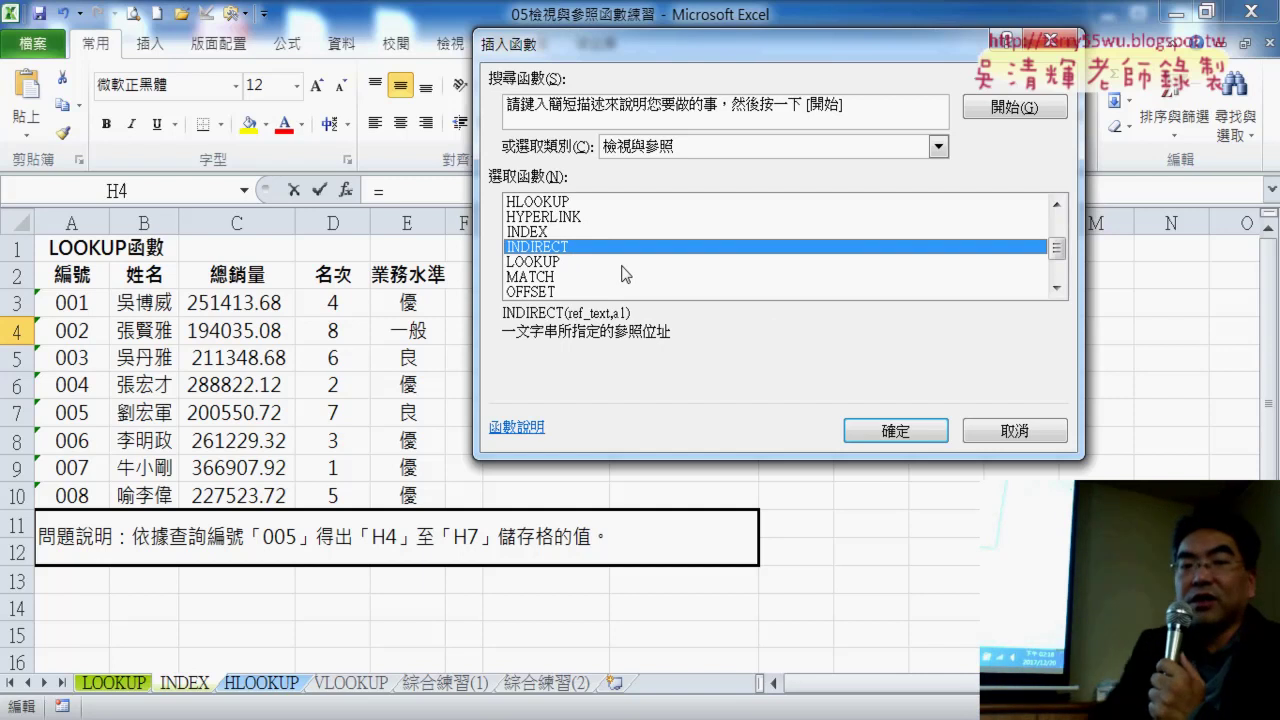
double_click(563, 232)
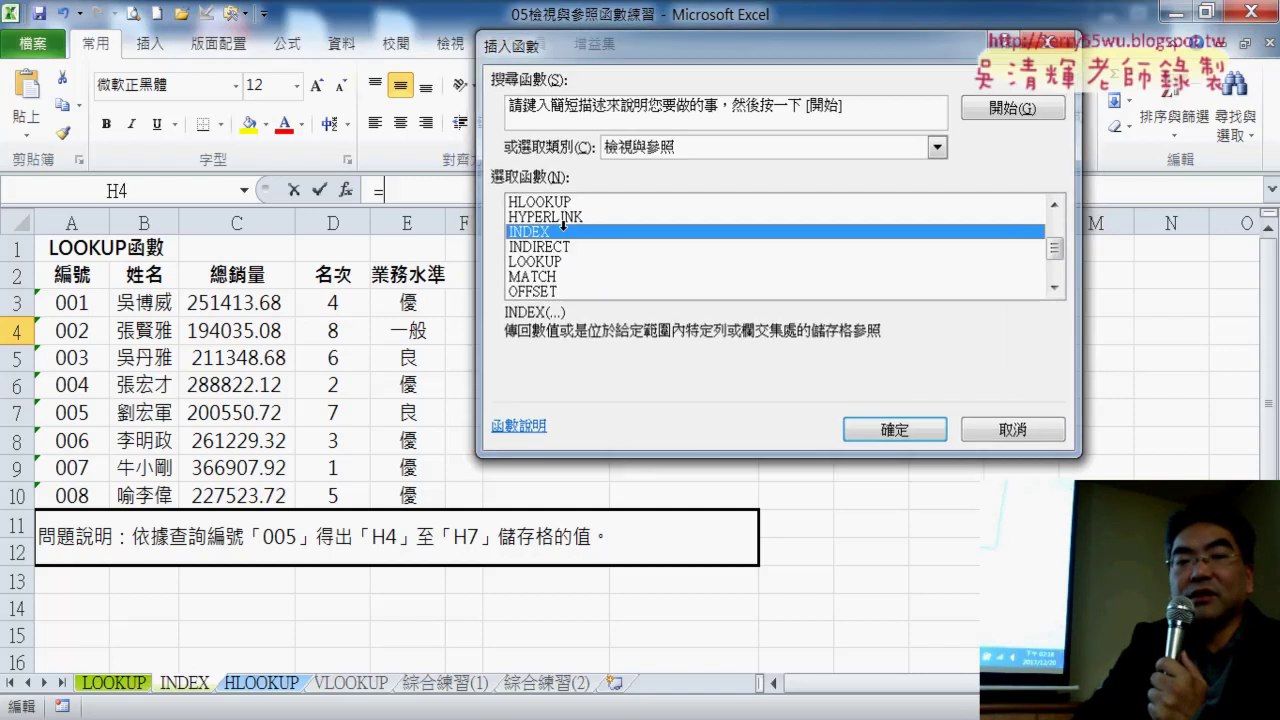
click(788, 314)
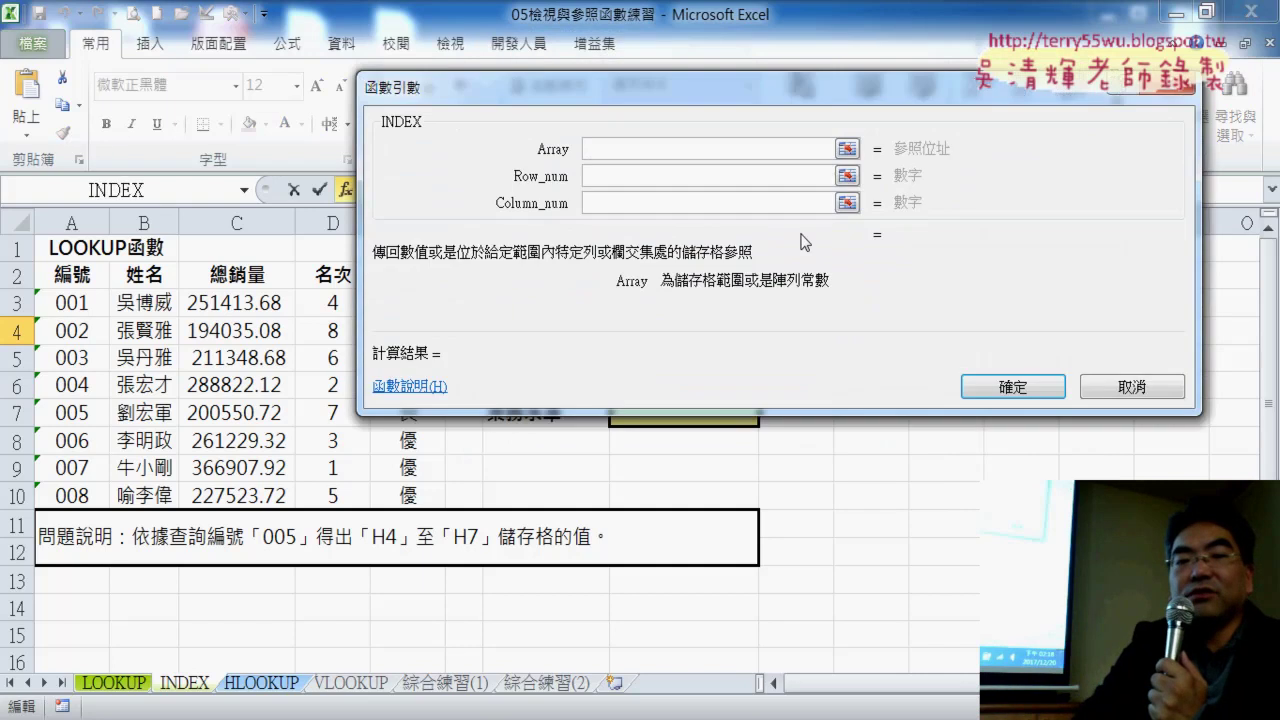
Set the INDEX Array argument to the staff table A3:E10.
drag(708, 78, 761, 97)
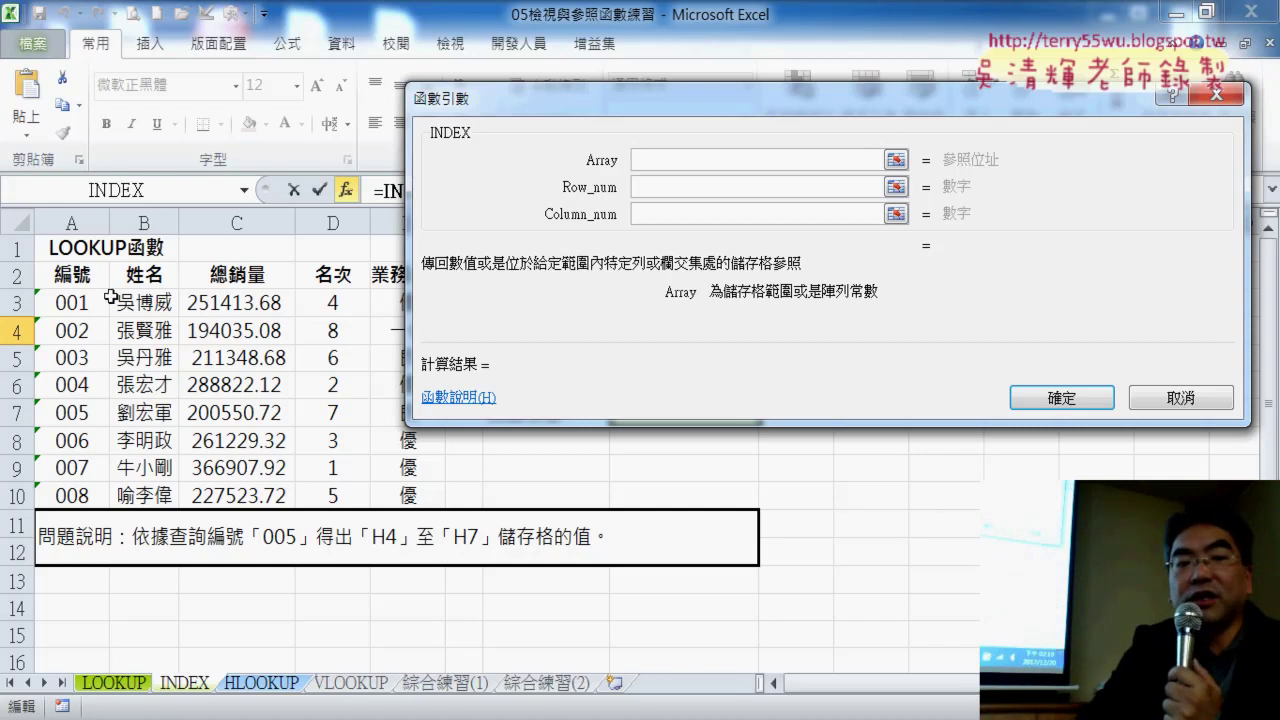
drag(486, 102, 573, 102)
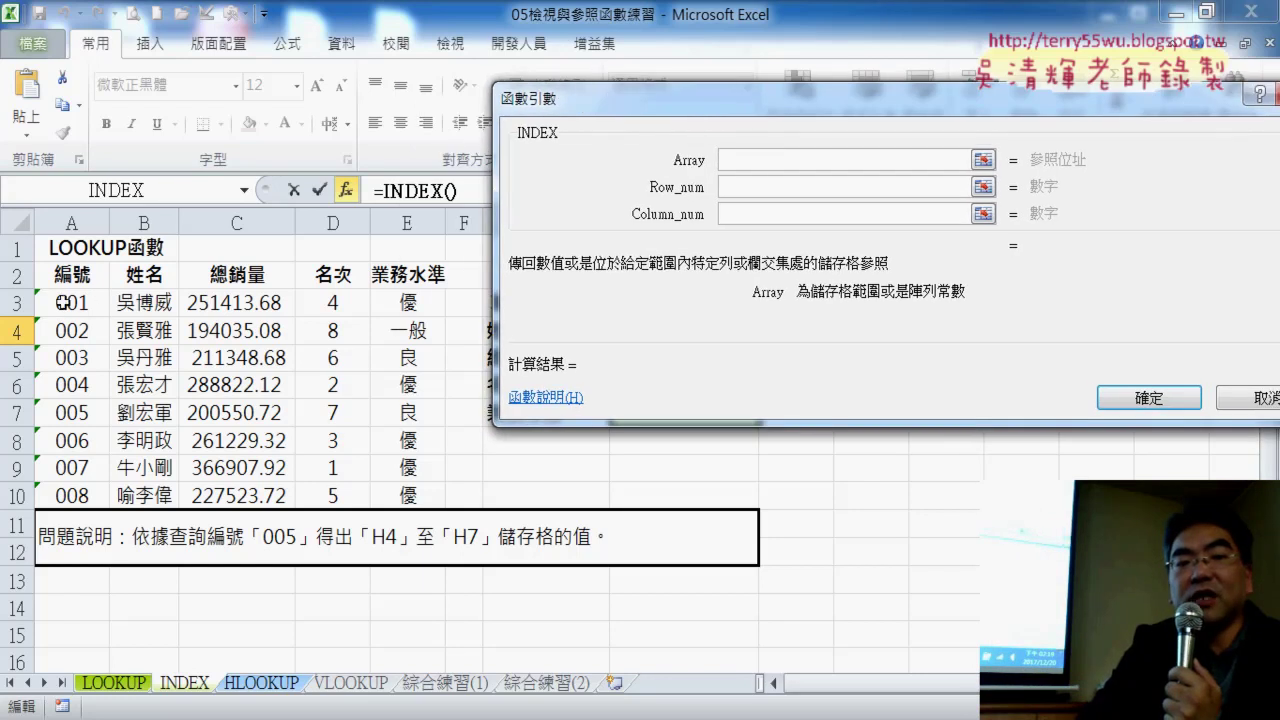
mouse_move(62, 302)
mouse_down()
mouse_move(413, 472)
mouse_move(413, 495)
mouse_up()
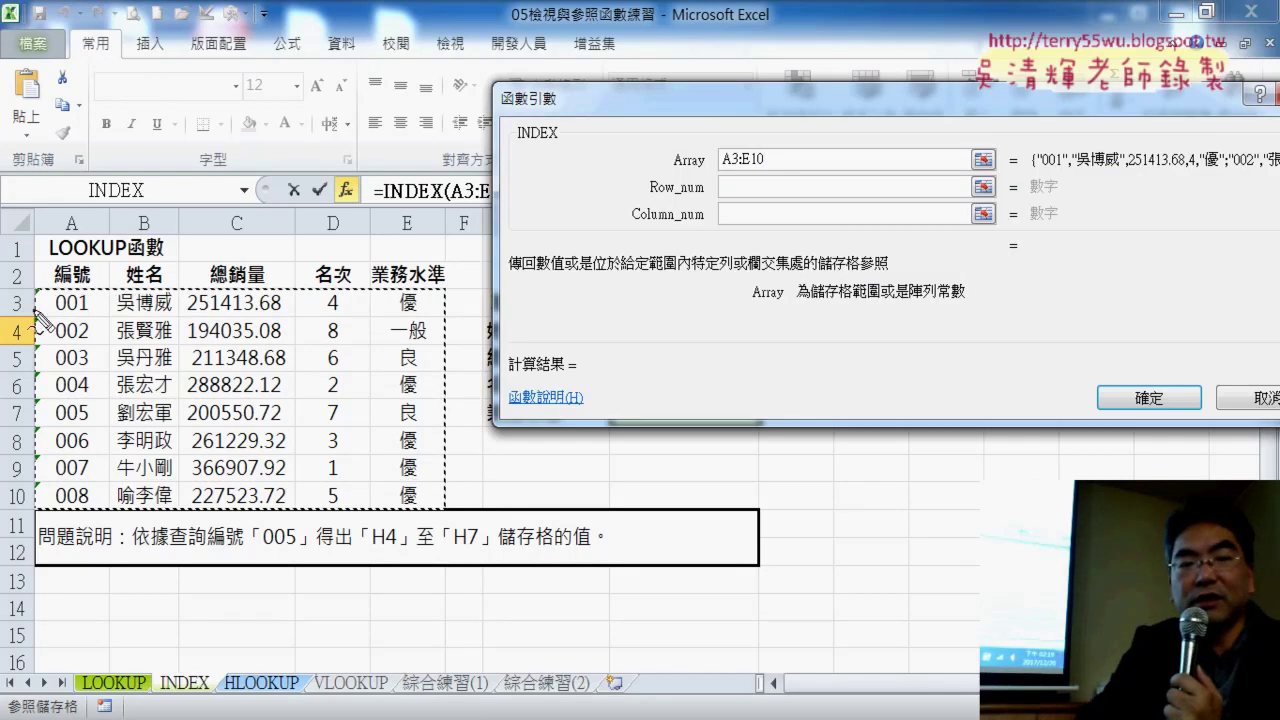
Annotate the staff table and the Array, Row_num and Column_num arguments in red, then clear the marks.
drag(38, 290, 50, 530)
mouse_move(44, 296)
mouse_down()
mouse_move(133, 545)
mouse_move(44, 530)
mouse_up()
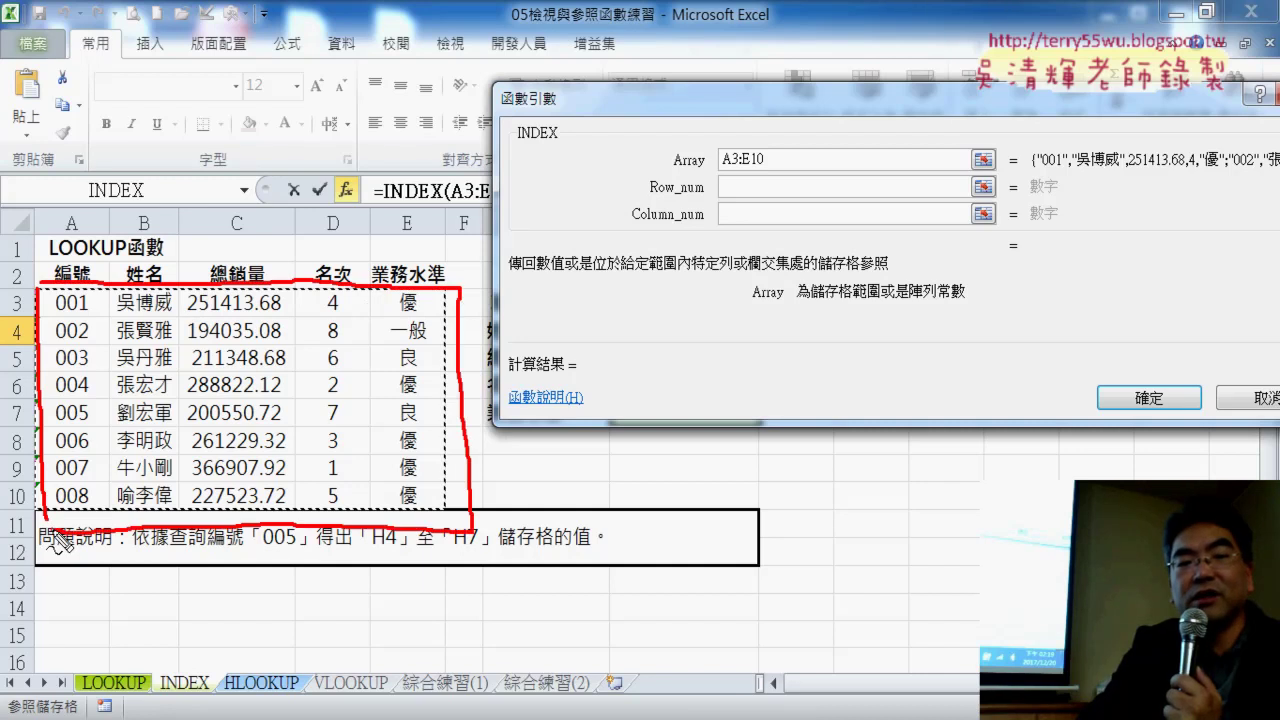
drag(705, 171, 655, 171)
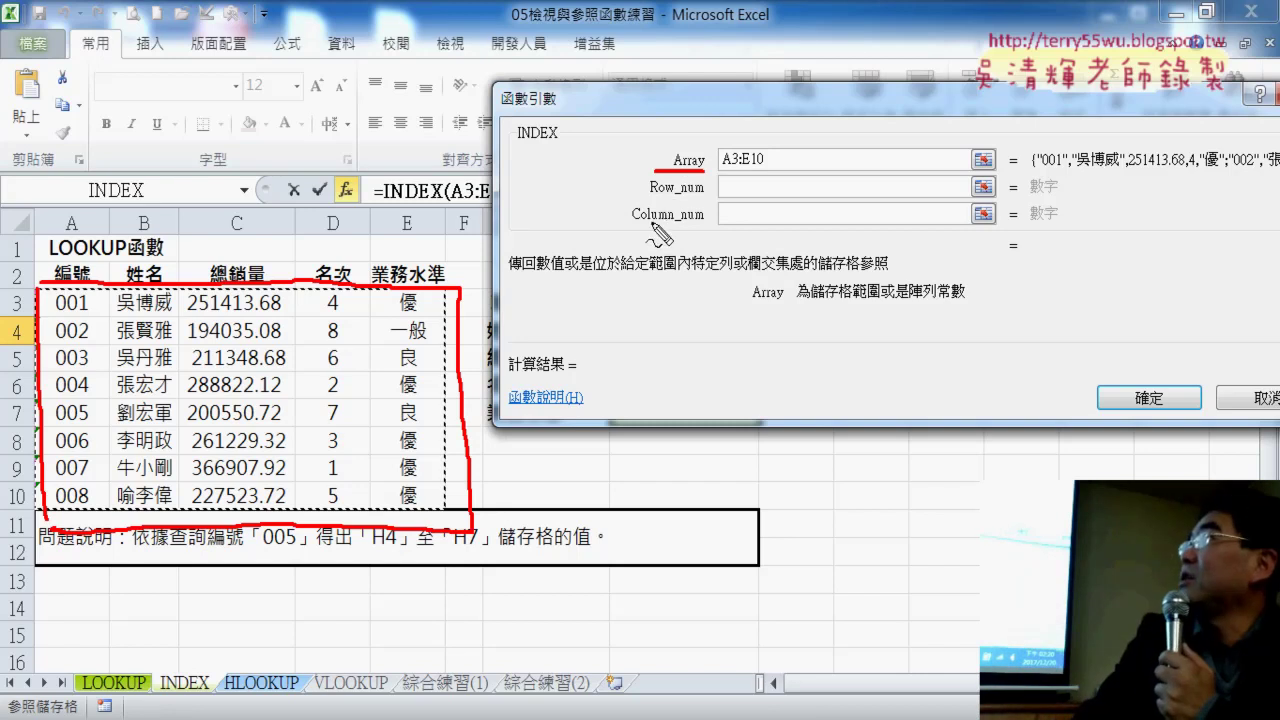
drag(652, 199, 688, 198)
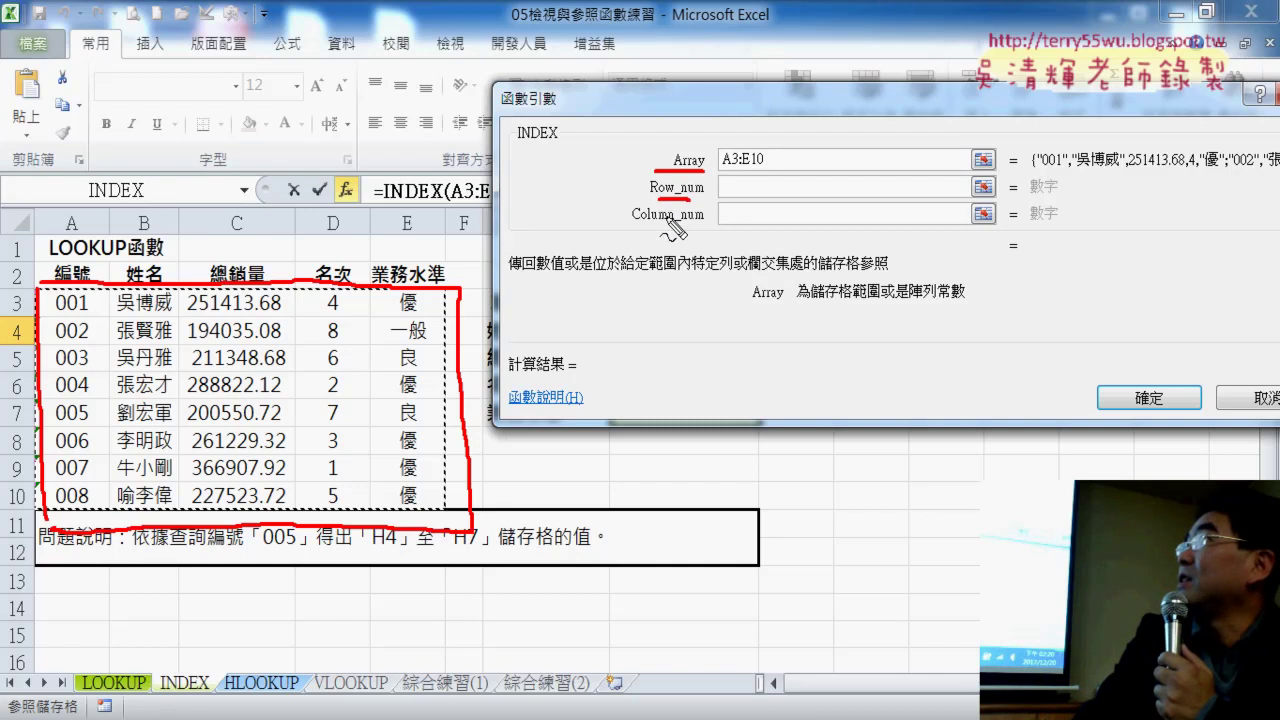
drag(633, 229, 704, 228)
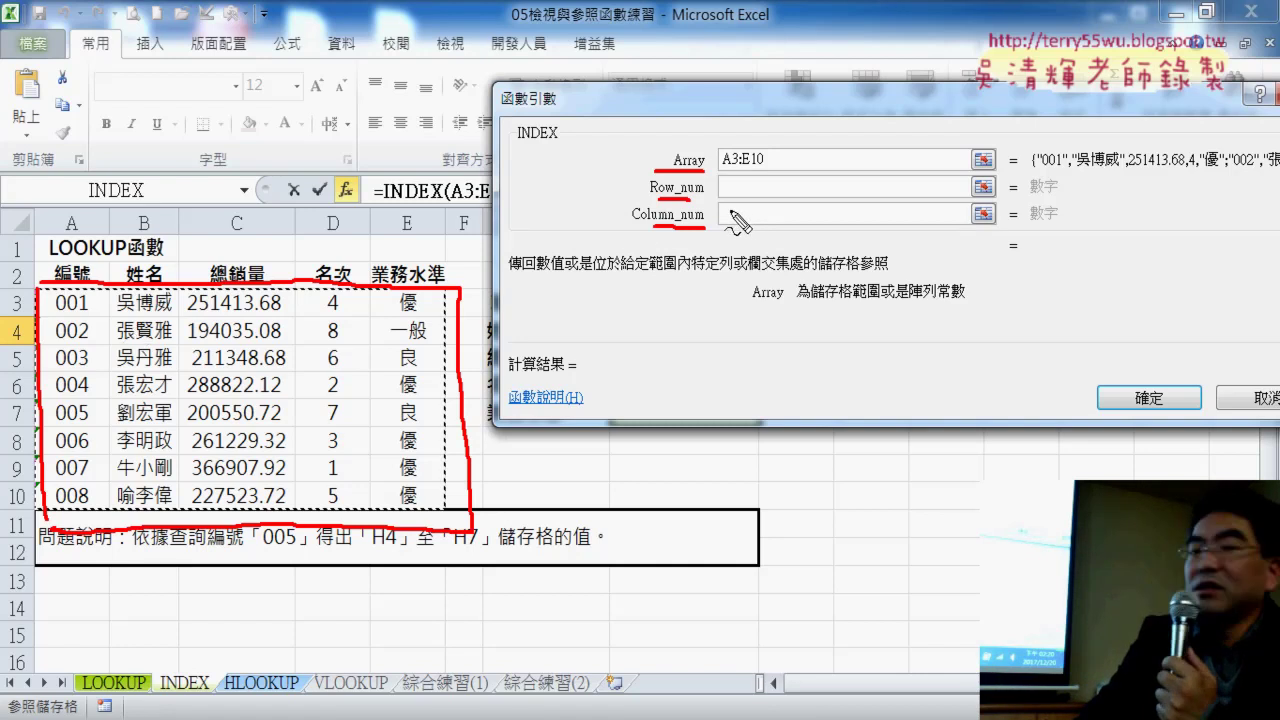
drag(727, 207, 736, 228)
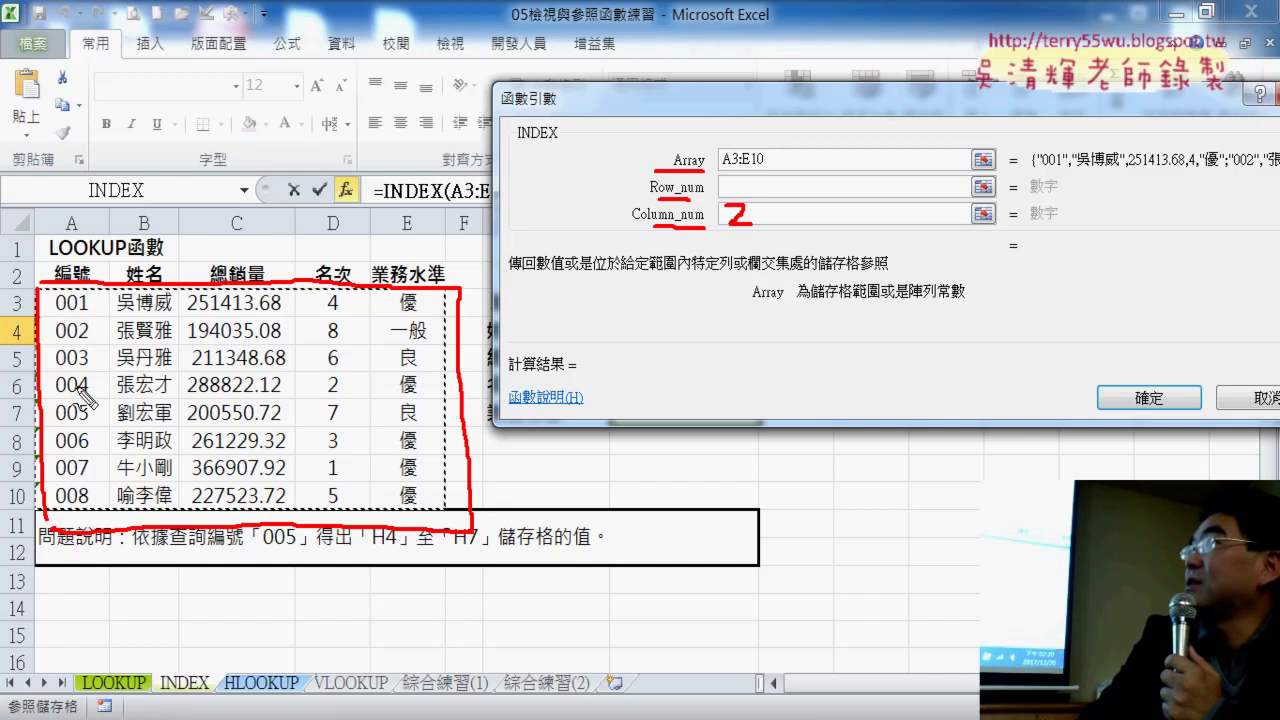
drag(94, 430, 53, 432)
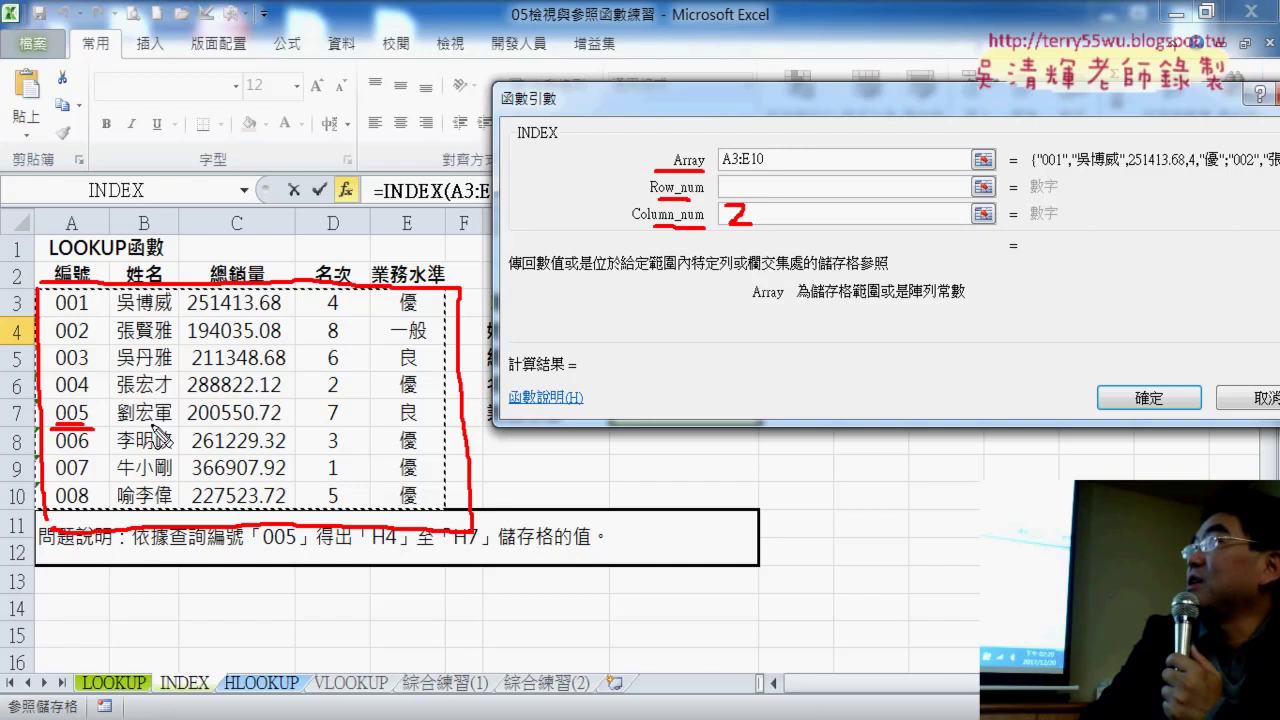
mouse_move(118, 424)
mouse_down()
mouse_move(170, 401)
mouse_move(106, 418)
mouse_up()
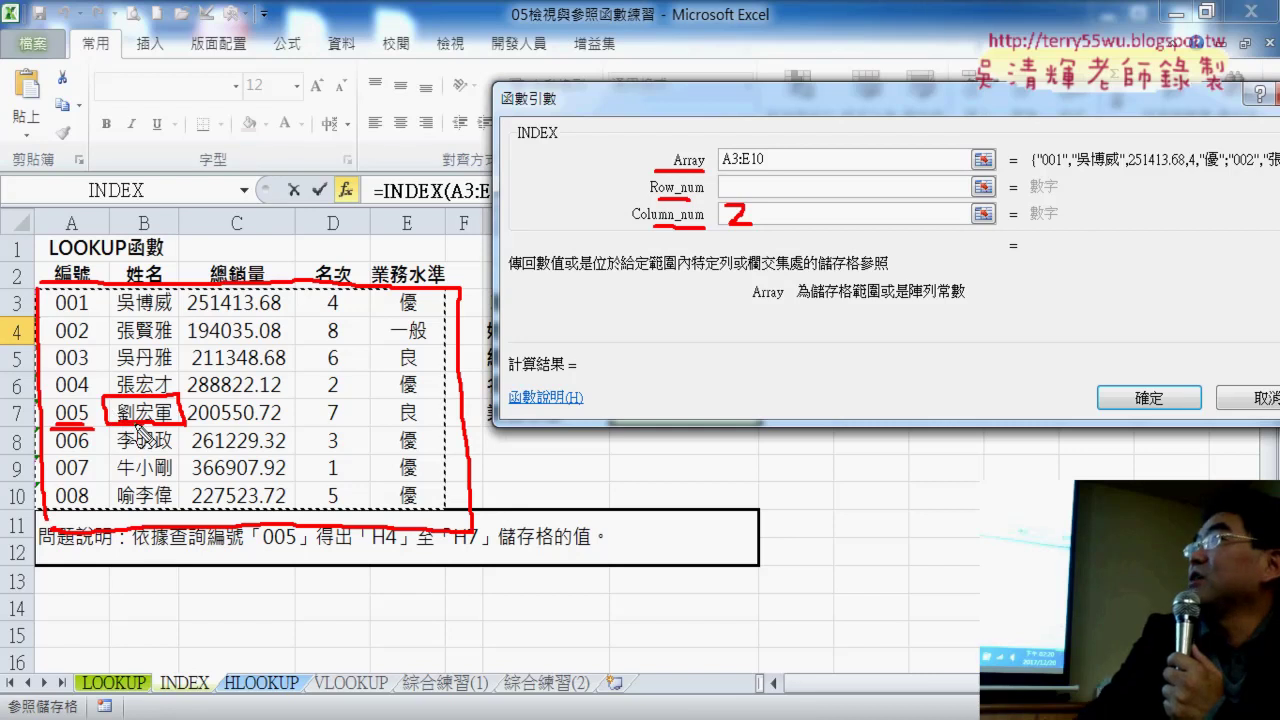
key(Escape)
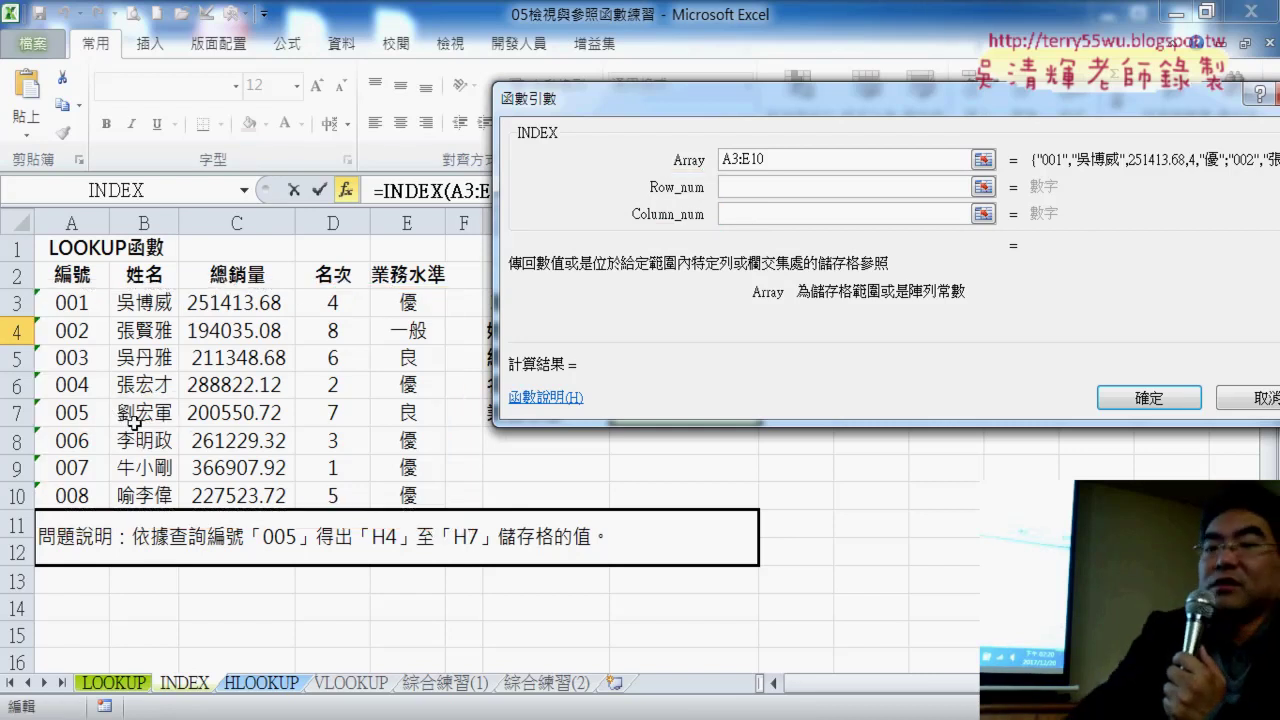
Set Row_num to H3, the cell holding lookup ID 005.
click(766, 186)
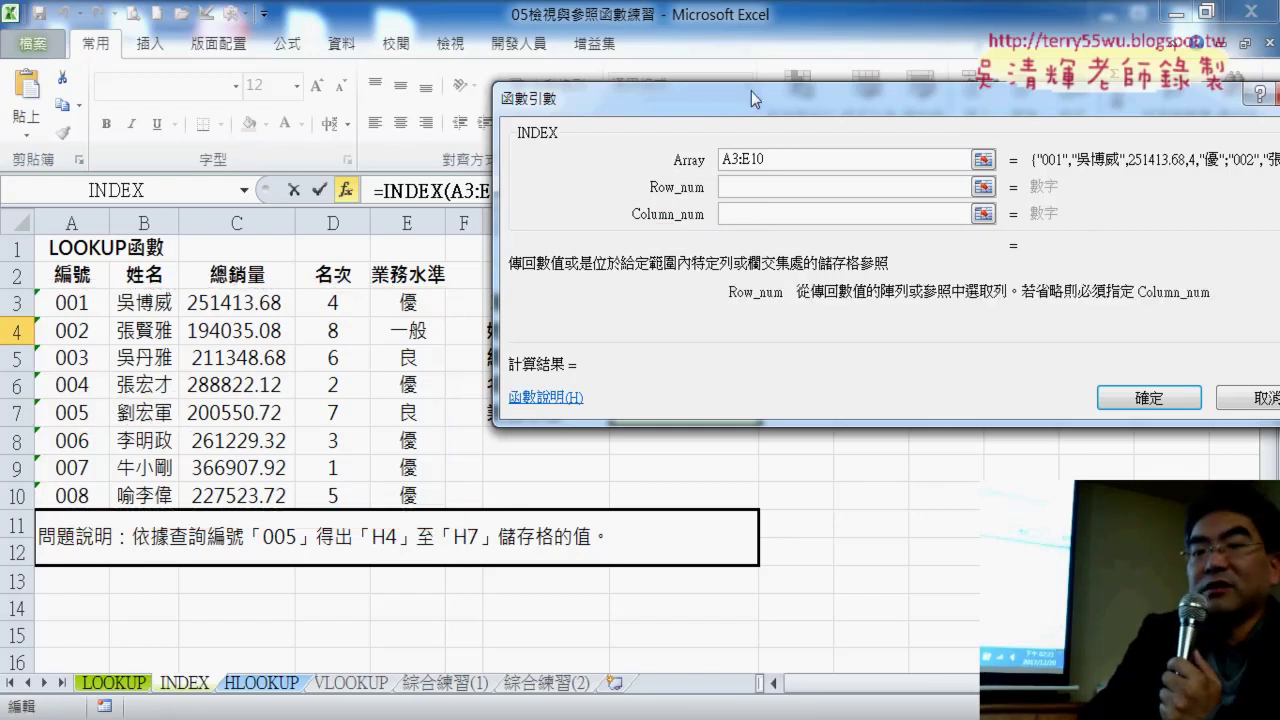
drag(751, 91, 713, 404)
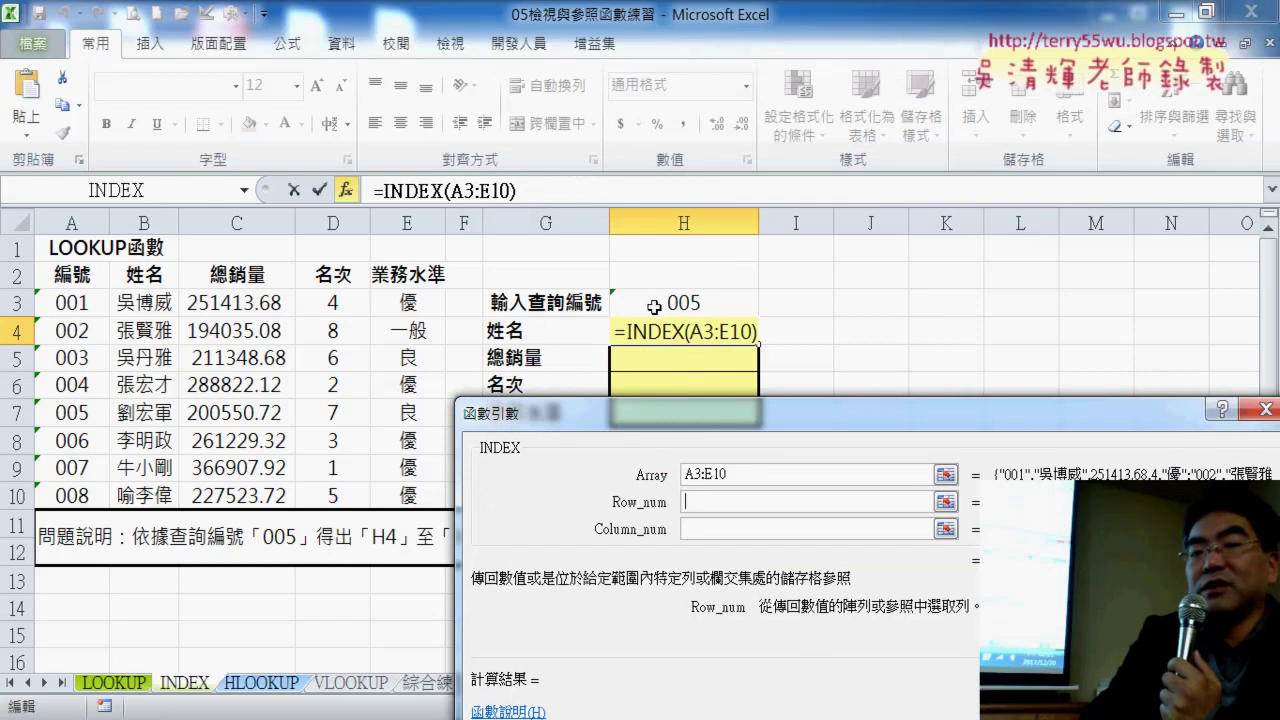
click(722, 301)
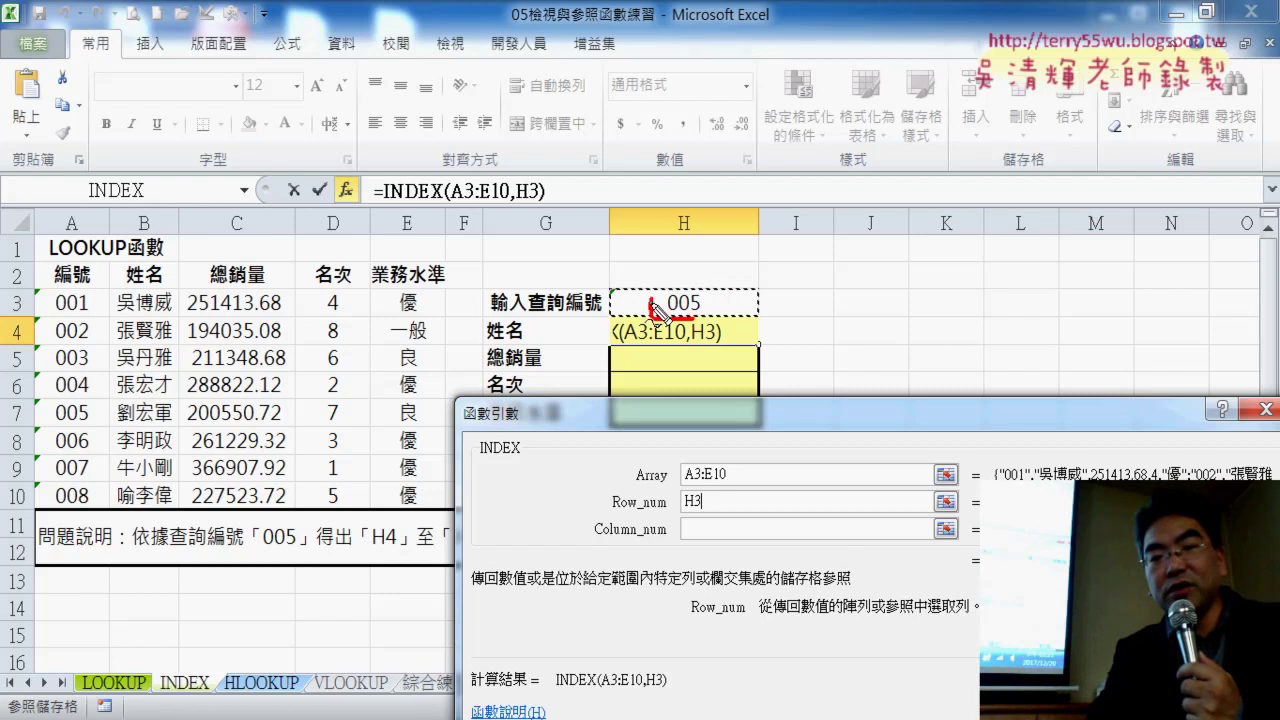
Sketch how ID 005 maps to its table row, then commit =INDEX(A3:E10,H3) in H4.
drag(682, 292, 710, 312)
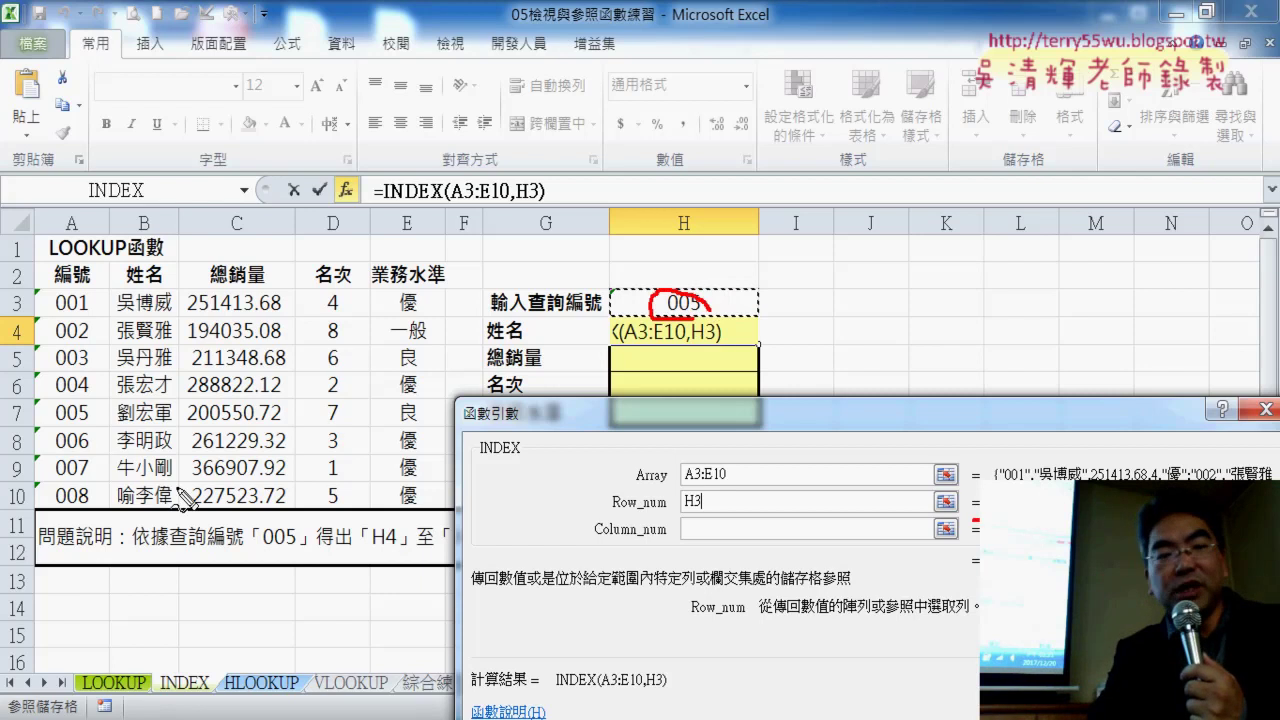
mouse_move(24, 290)
mouse_down()
mouse_move(18, 560)
mouse_move(106, 285)
mouse_move(446, 488)
mouse_up()
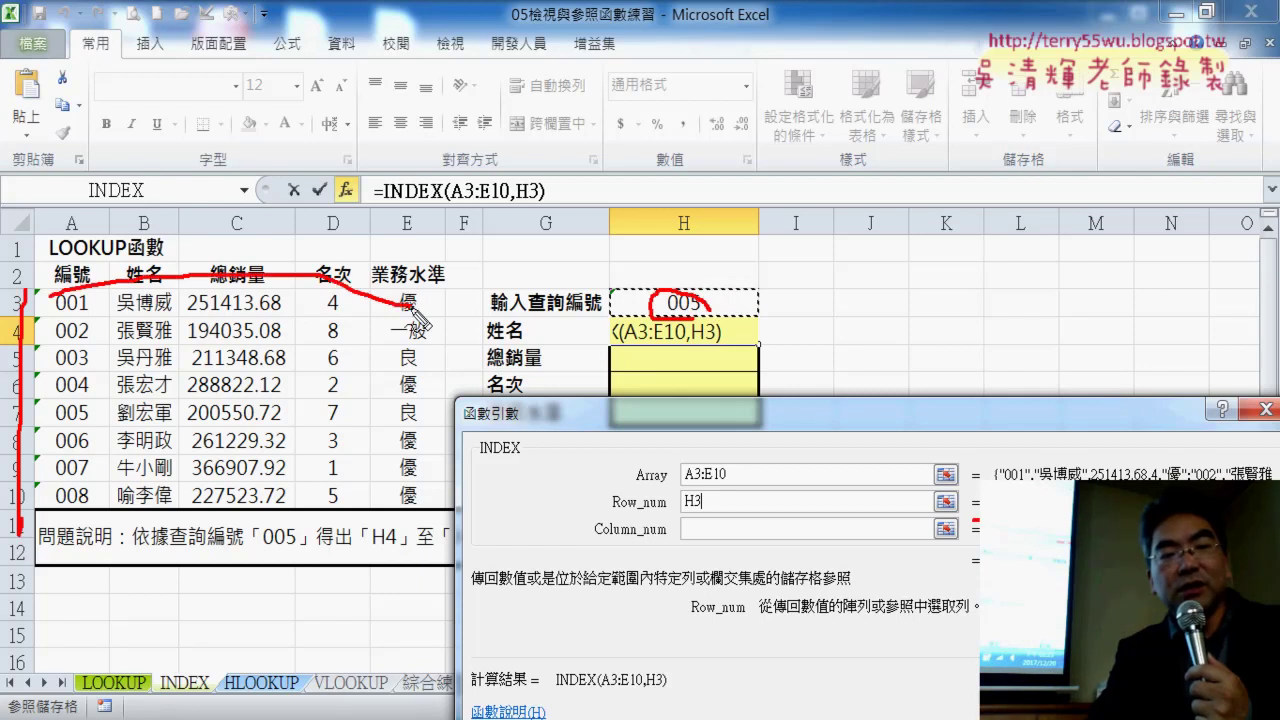
drag(62, 521, 364, 516)
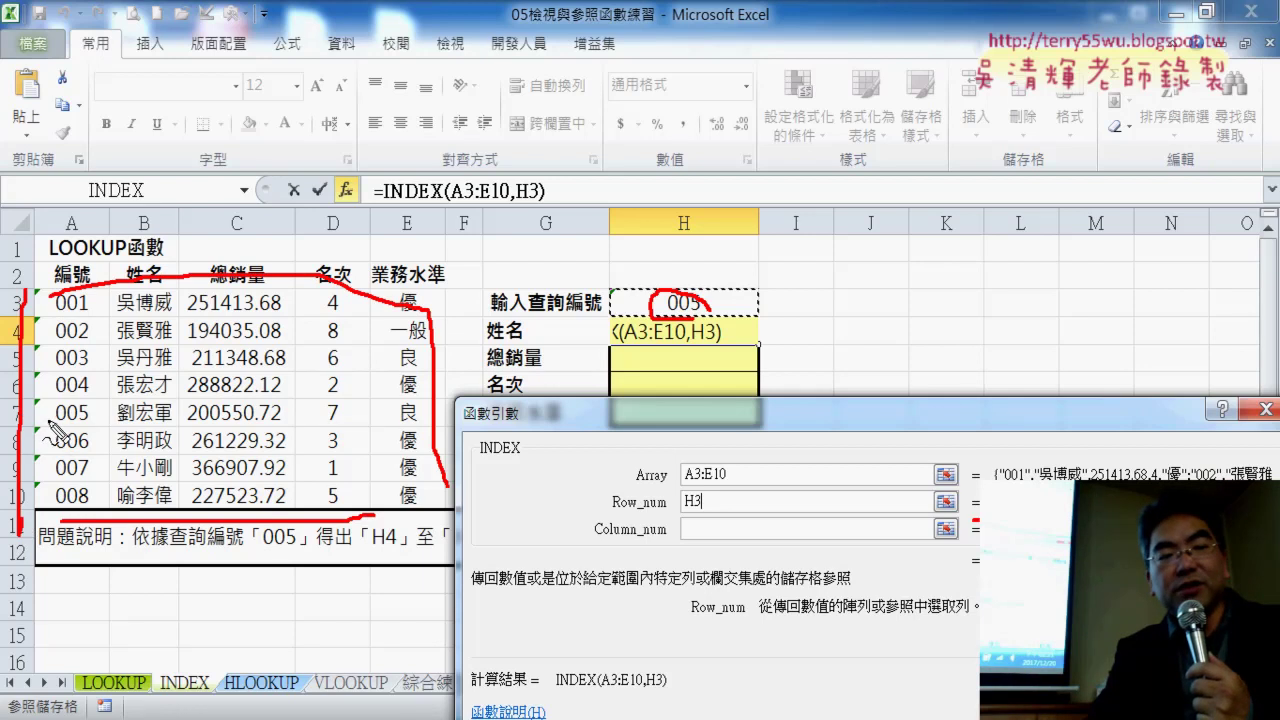
mouse_move(52, 425)
mouse_down()
mouse_move(80, 427)
mouse_move(112, 402)
mouse_up()
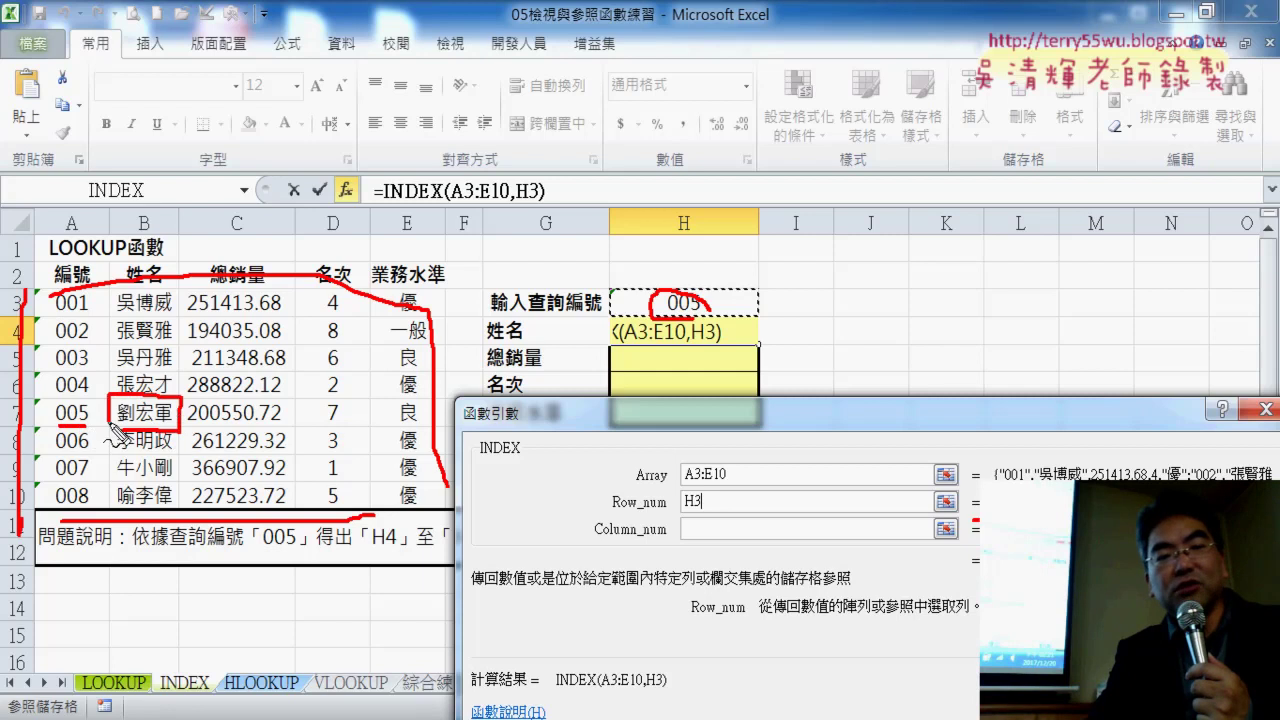
mouse_move(152, 404)
mouse_down()
mouse_move(600, 343)
mouse_move(568, 353)
mouse_up()
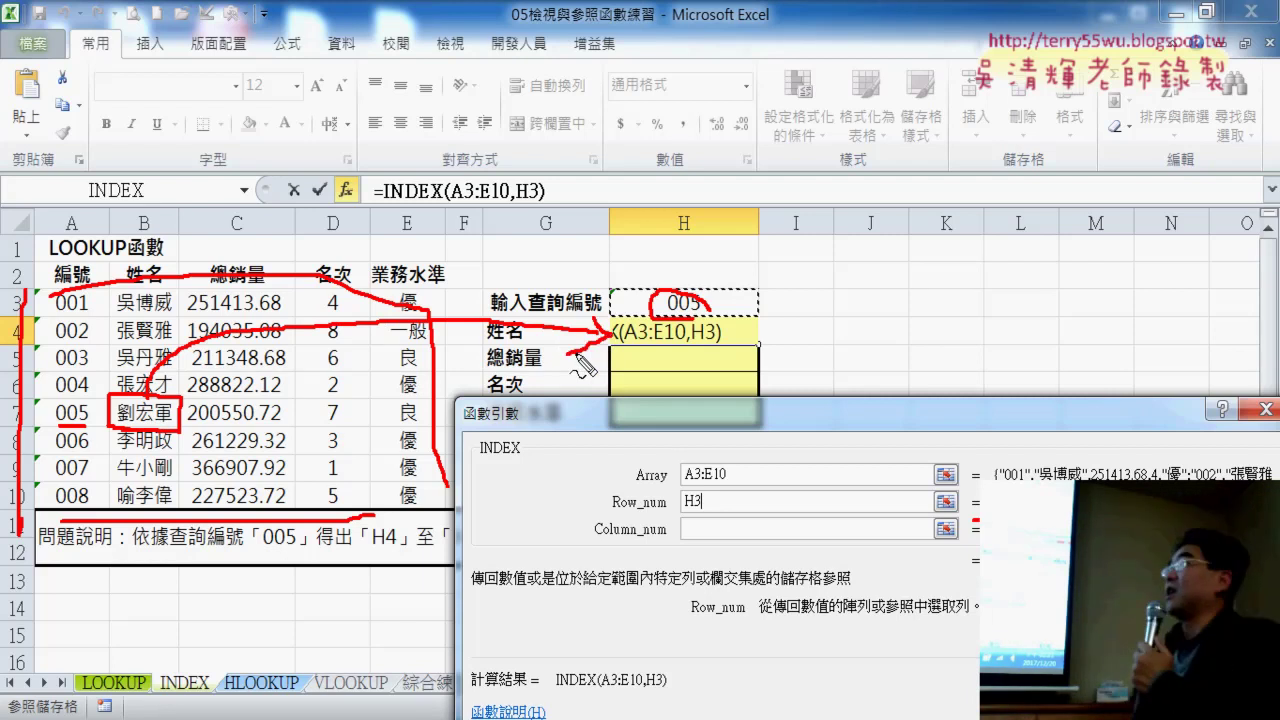
key(Escape)
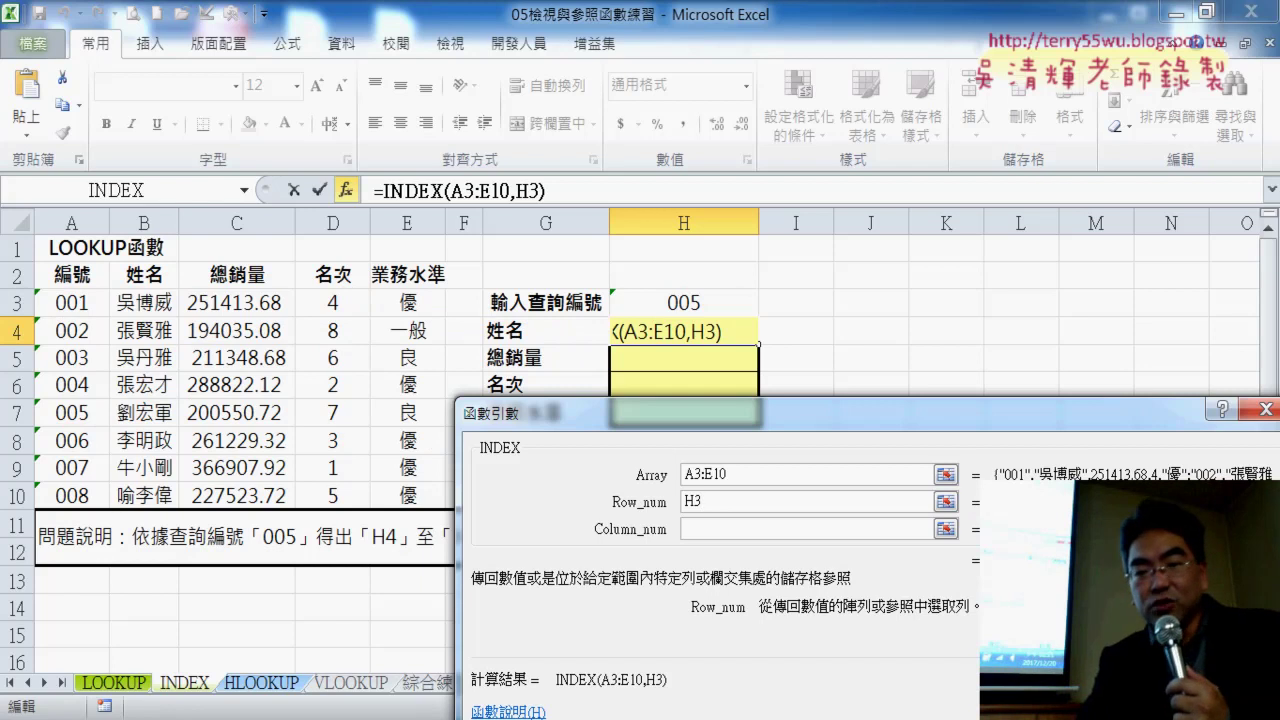
key(Return)
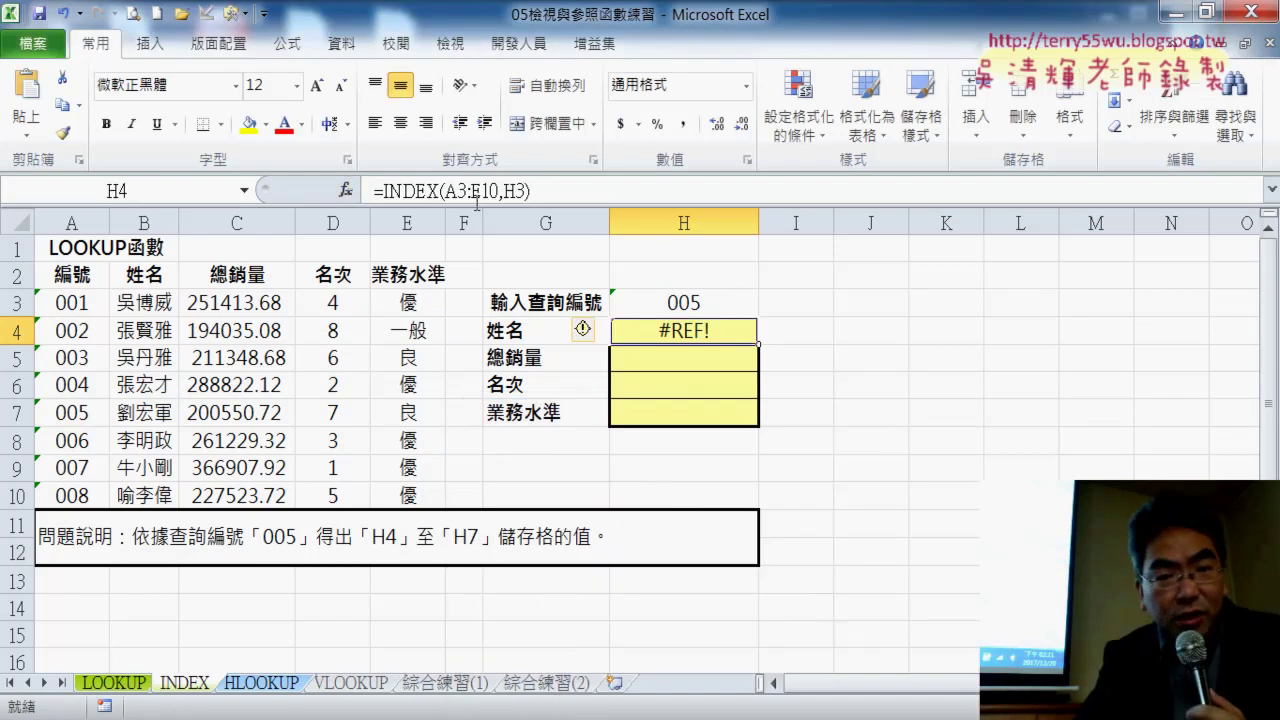
Add 2 as Column_num so H4 becomes =INDEX(A3:E10,H3,2), returning ID 005's name.
click(378, 190)
click(346, 190)
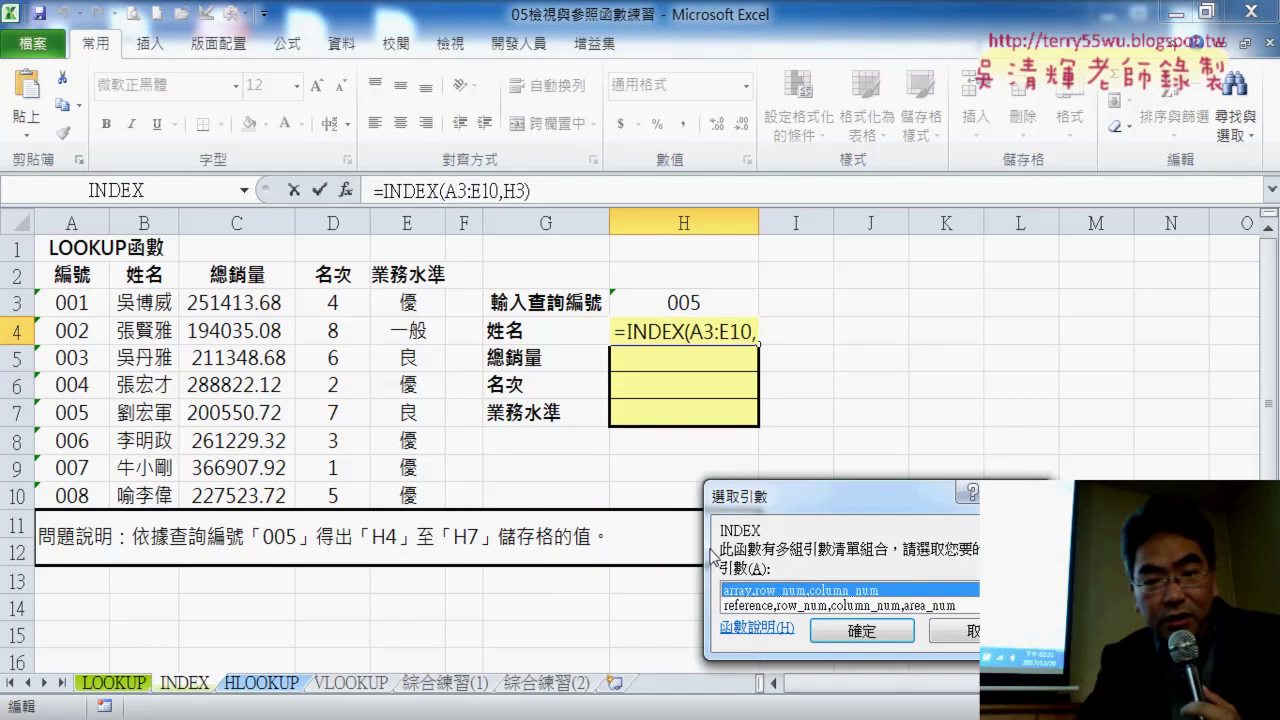
click(862, 628)
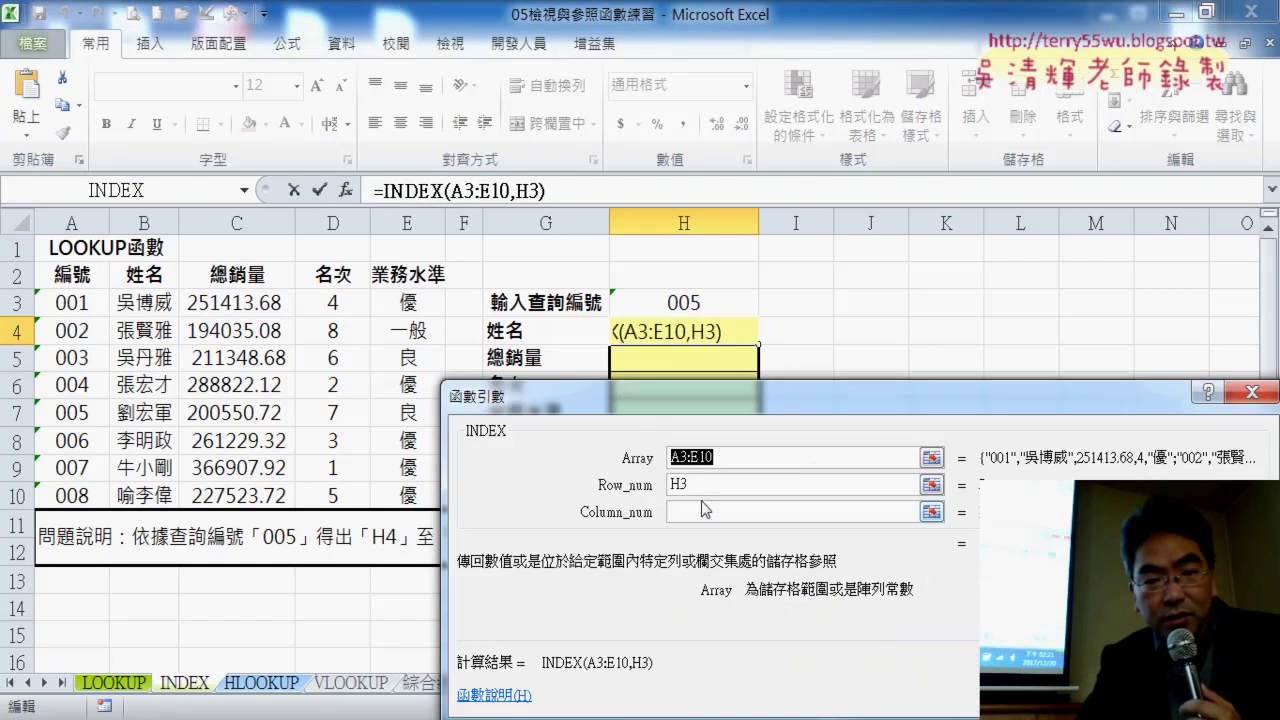
click(700, 512)
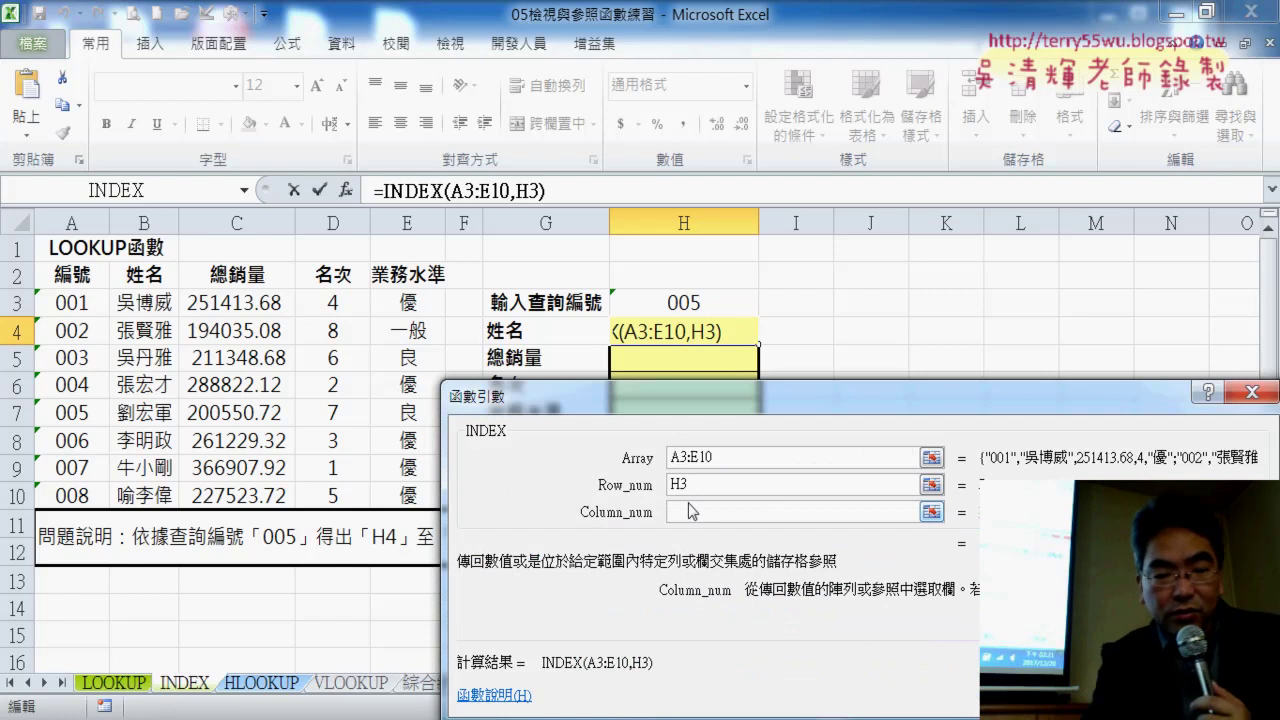
text(2)
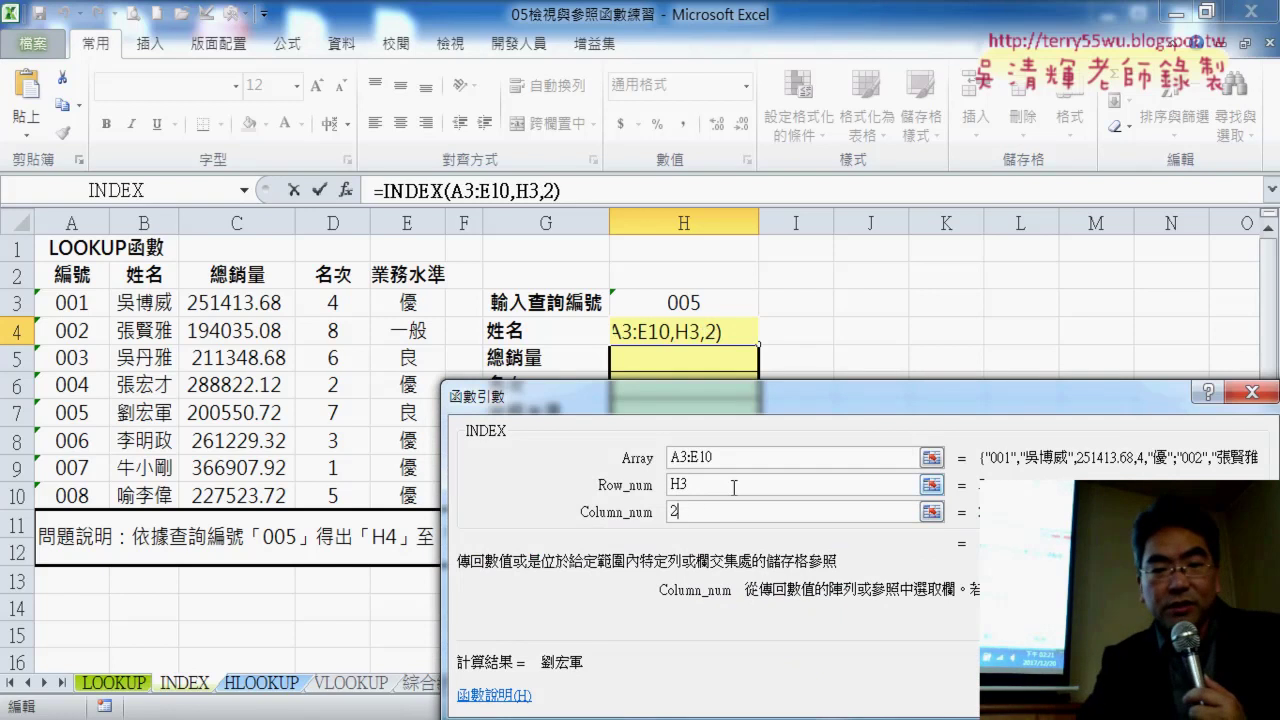
key(shift+Tab)
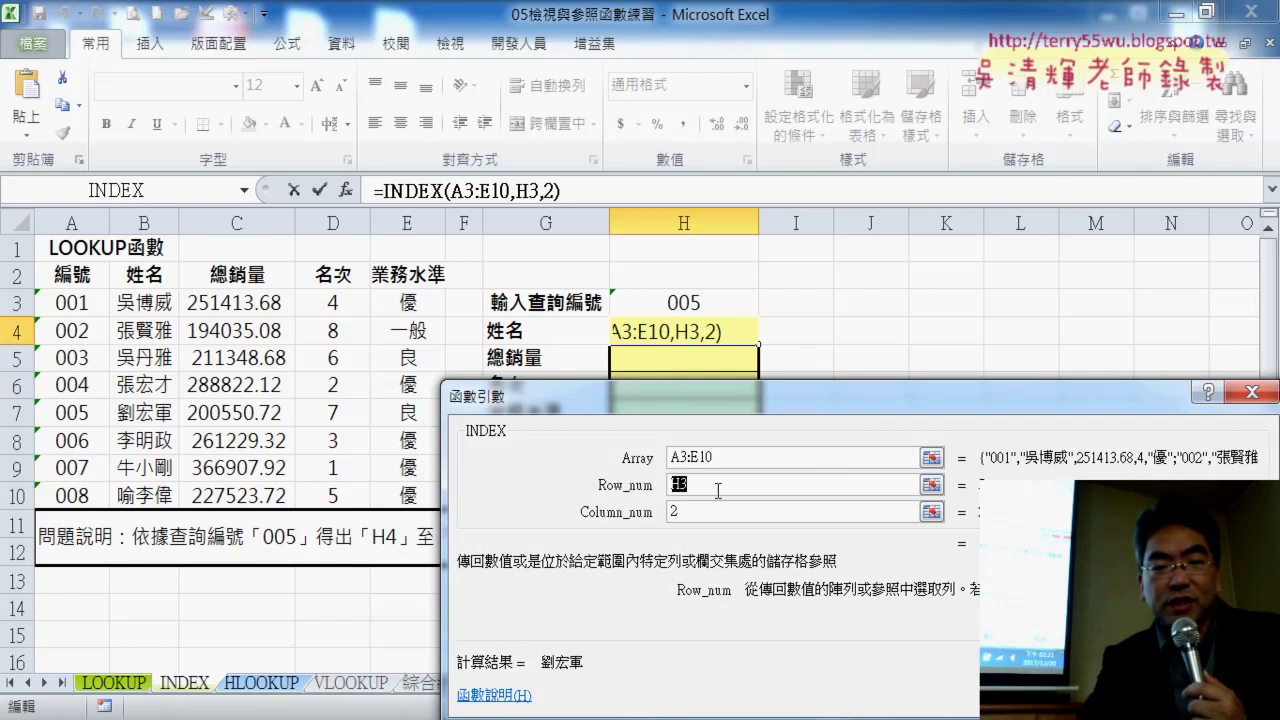
key(Return)
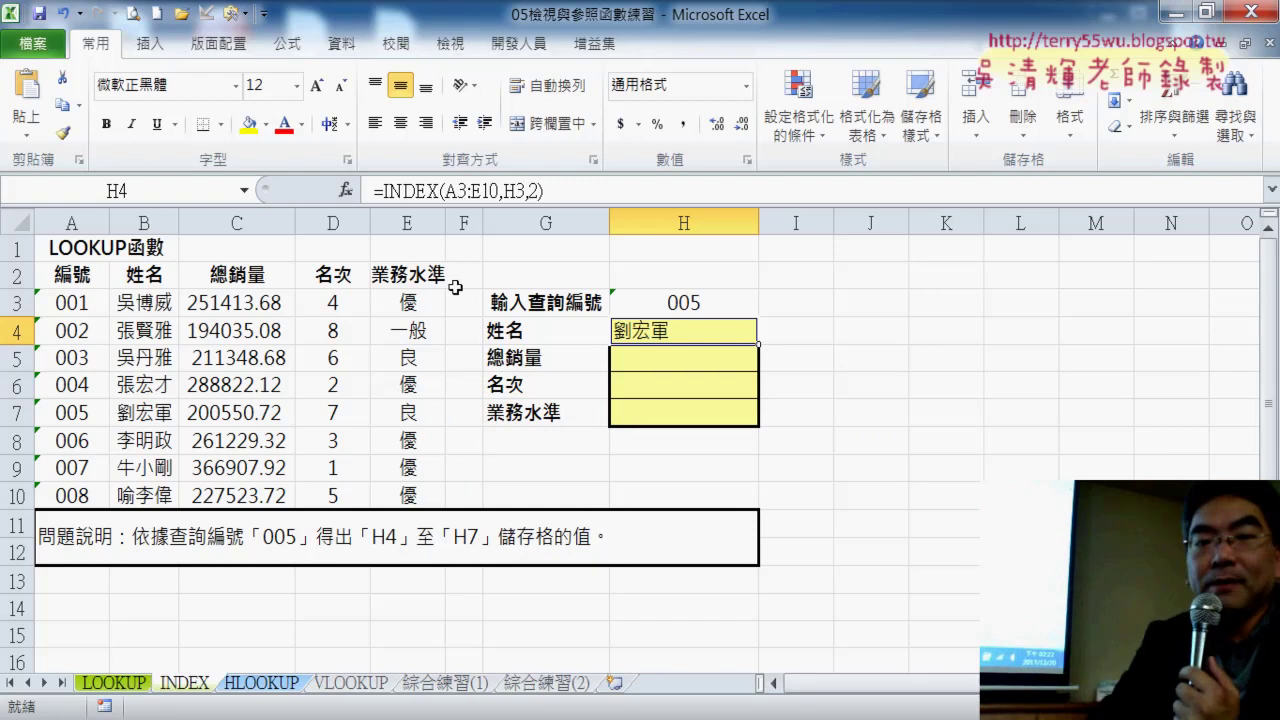
Row-lock the references with F4 so H4 reads =INDEX(A$3:E$10,H$3,2).
click(420, 191)
click(345, 191)
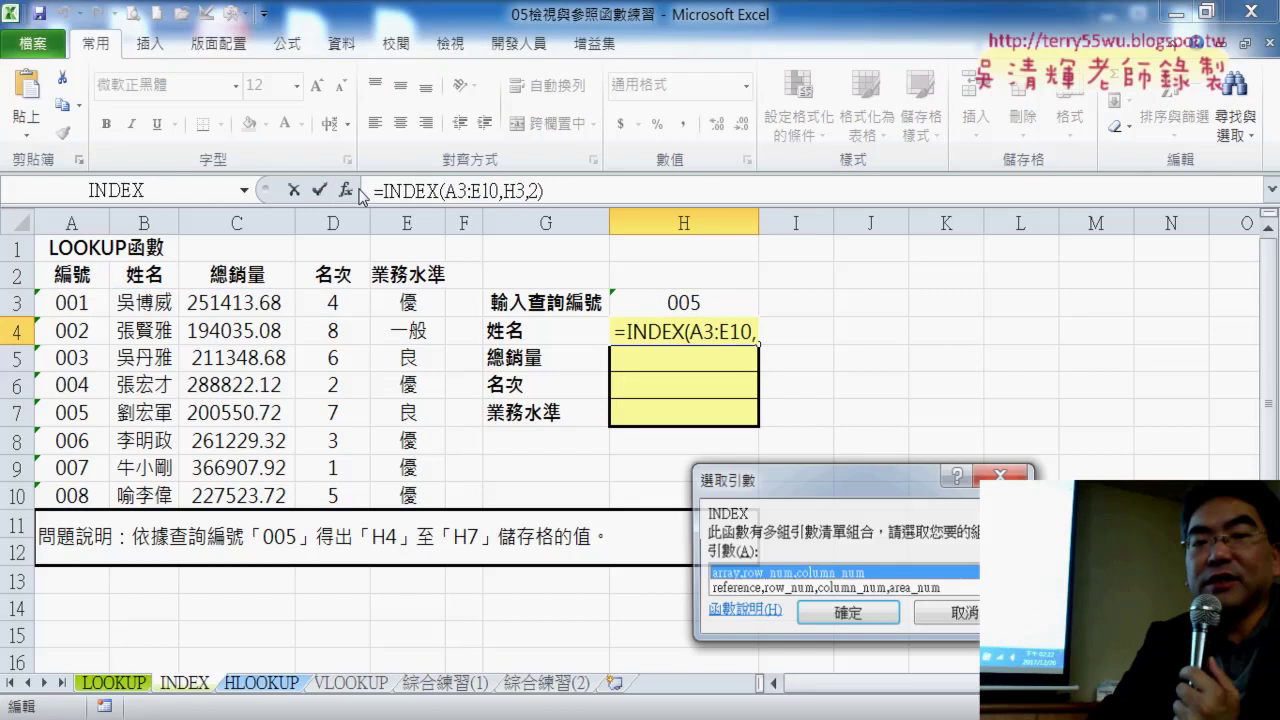
click(860, 613)
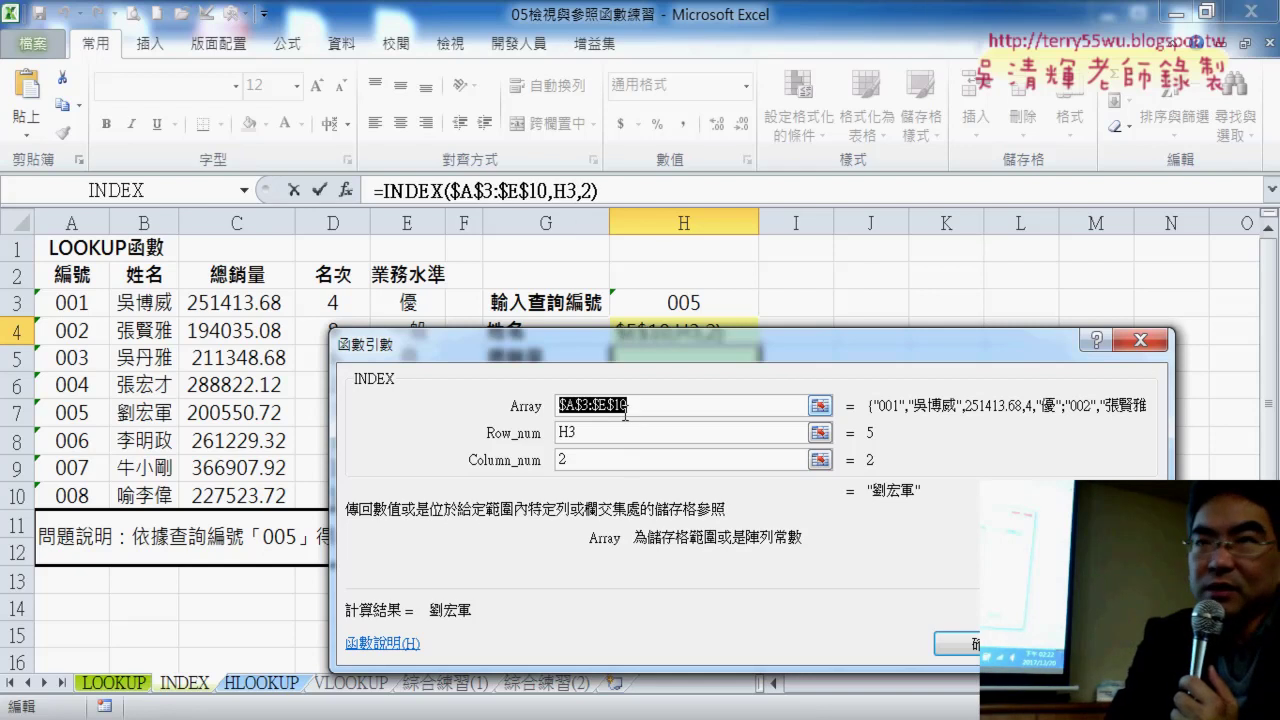
key(F4)
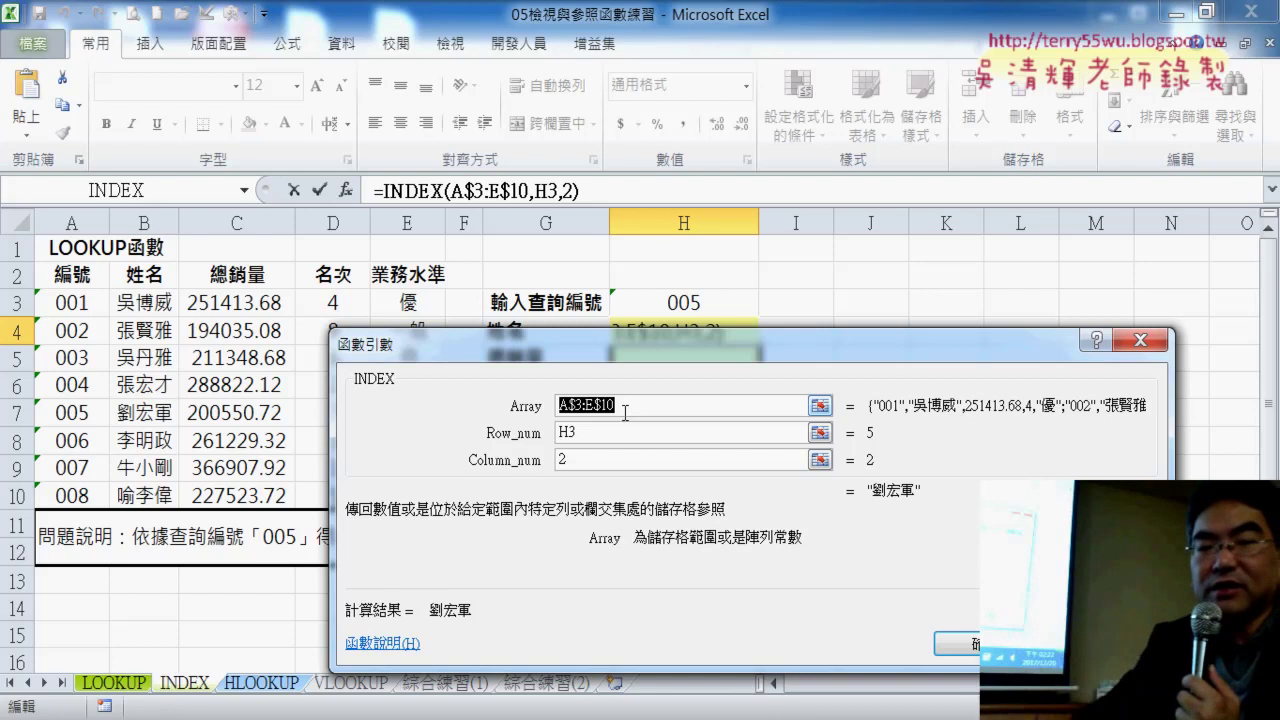
click(567, 433)
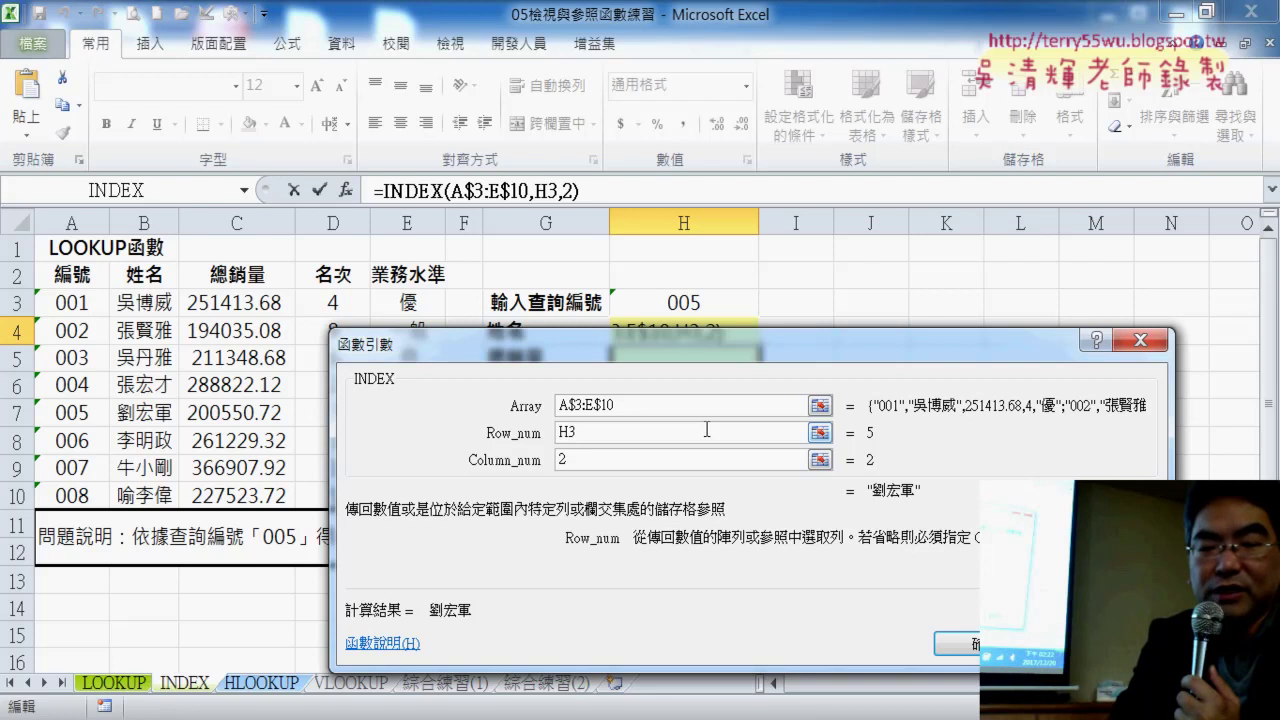
key(F4)
key(F4)
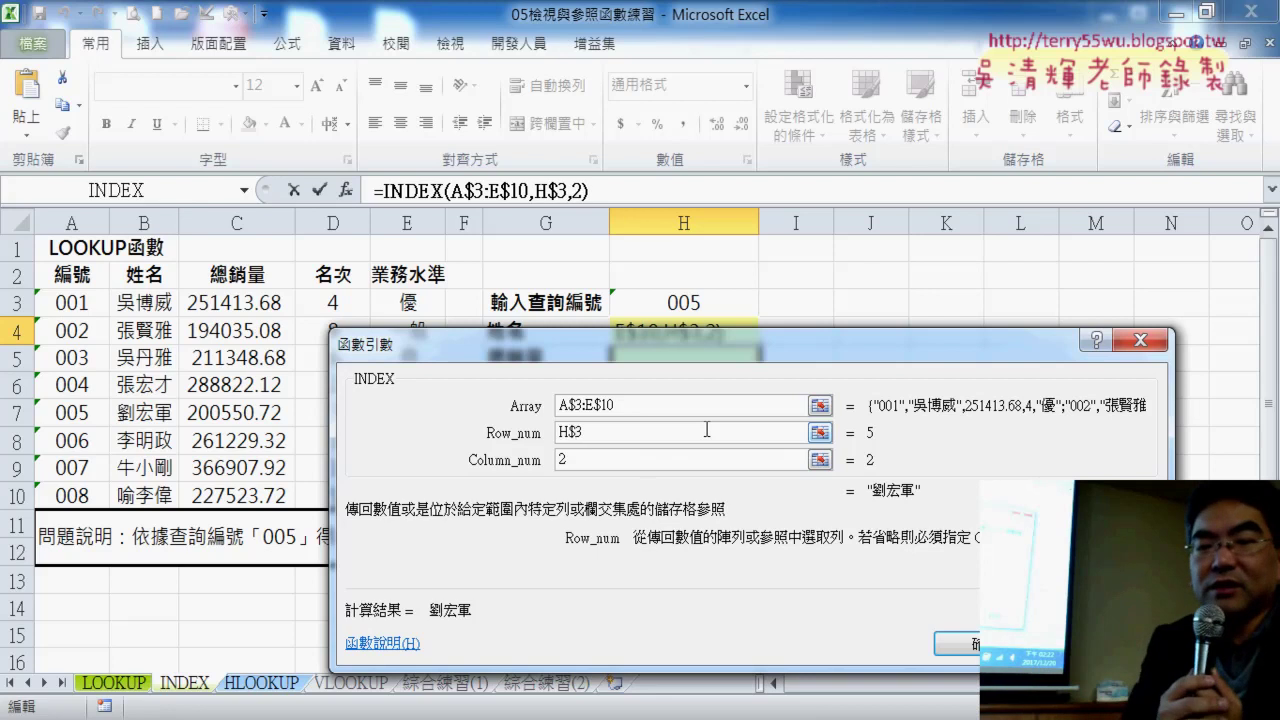
click(585, 457)
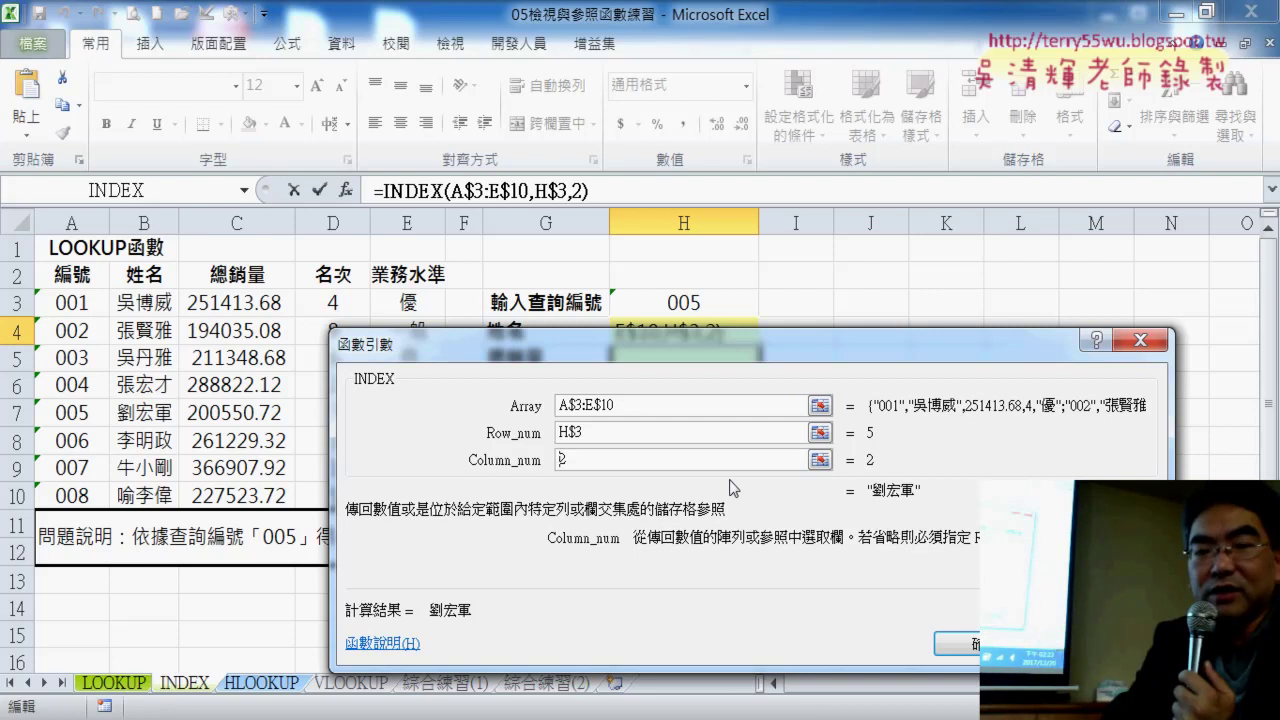
Replace Column_num 2 with ROW()-2, pen-marking table columns 2 to 5, and commit.
text(ro)
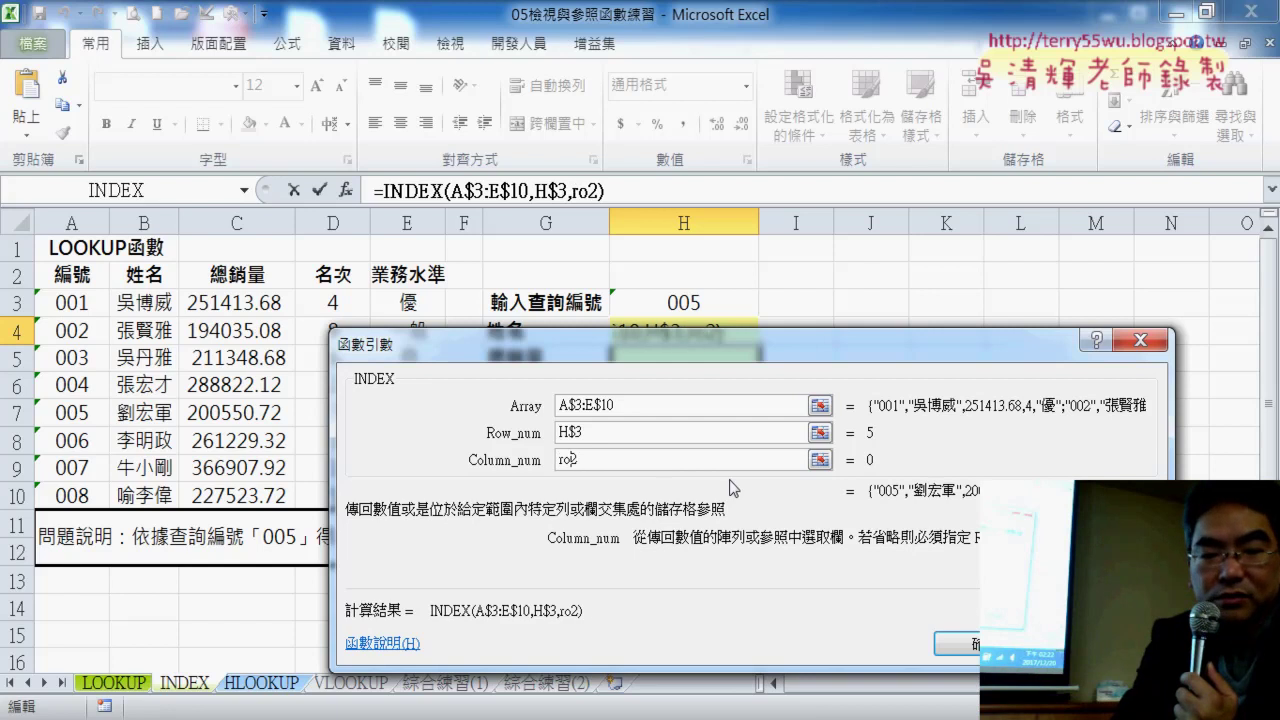
text(w())
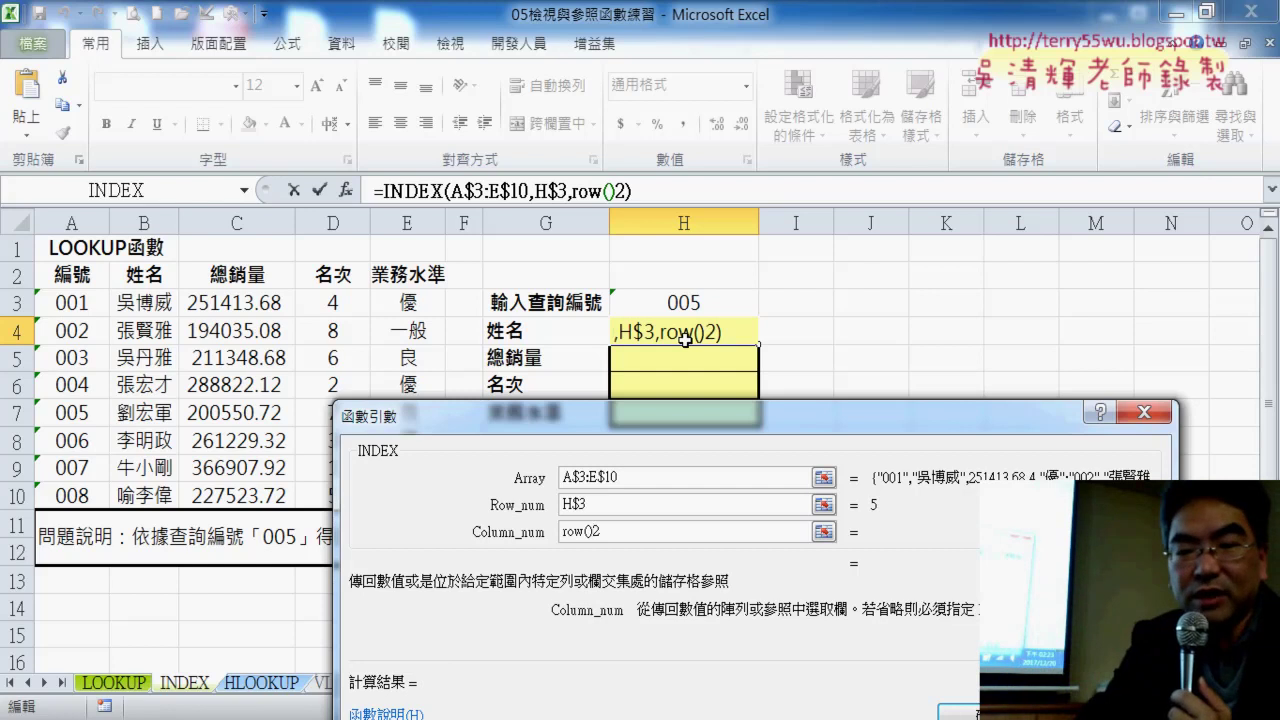
text(-)
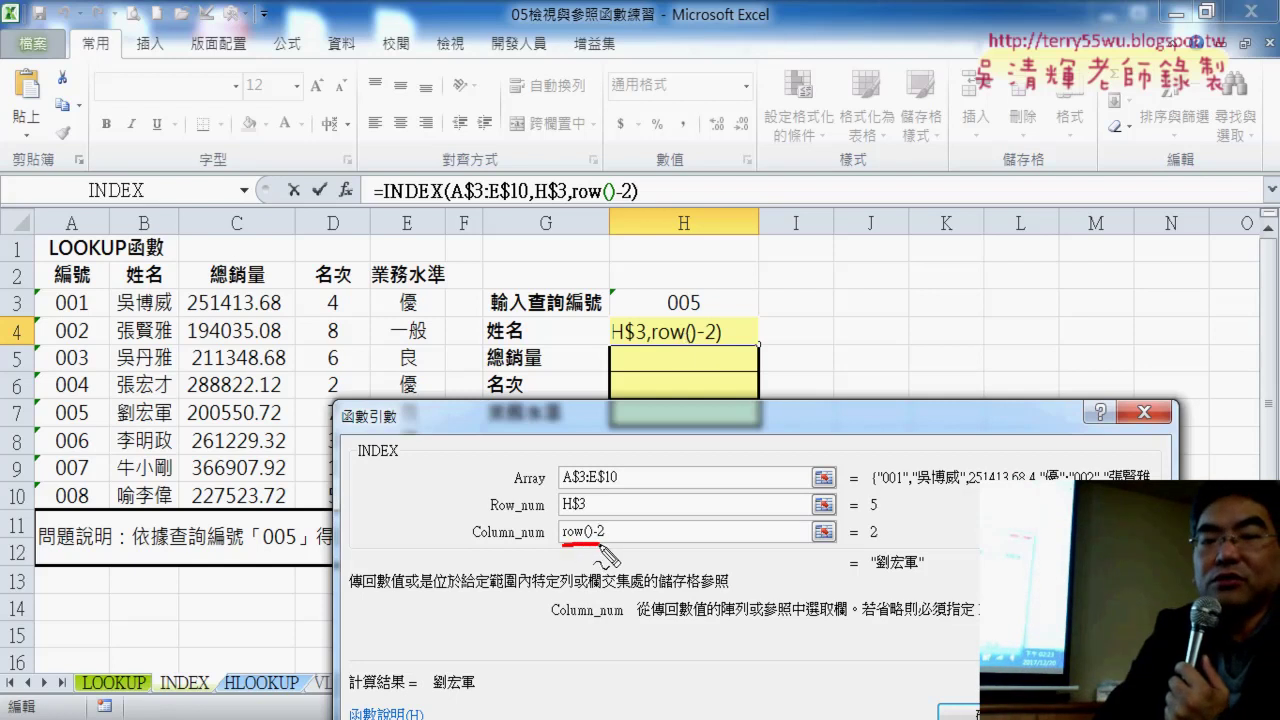
drag(131, 214, 150, 238)
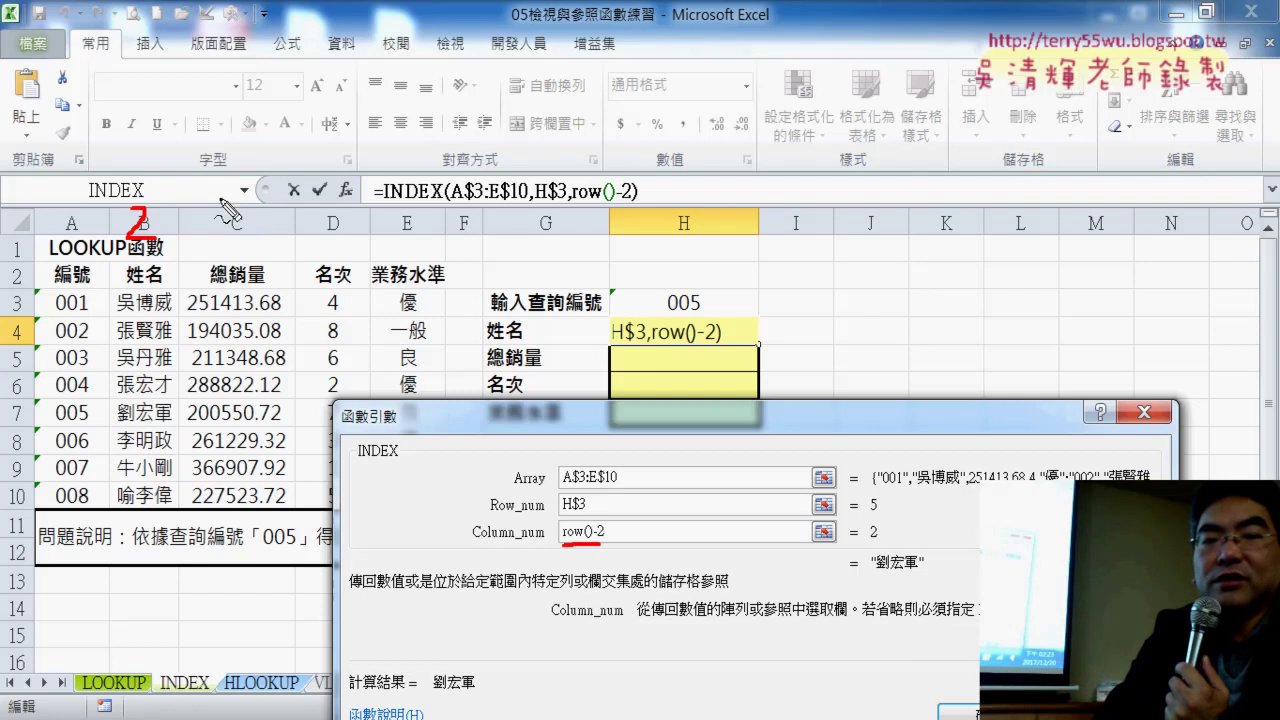
drag(234, 212, 244, 238)
mouse_move(334, 196)
mouse_down()
mouse_move(328, 240)
mouse_move(356, 226)
mouse_up()
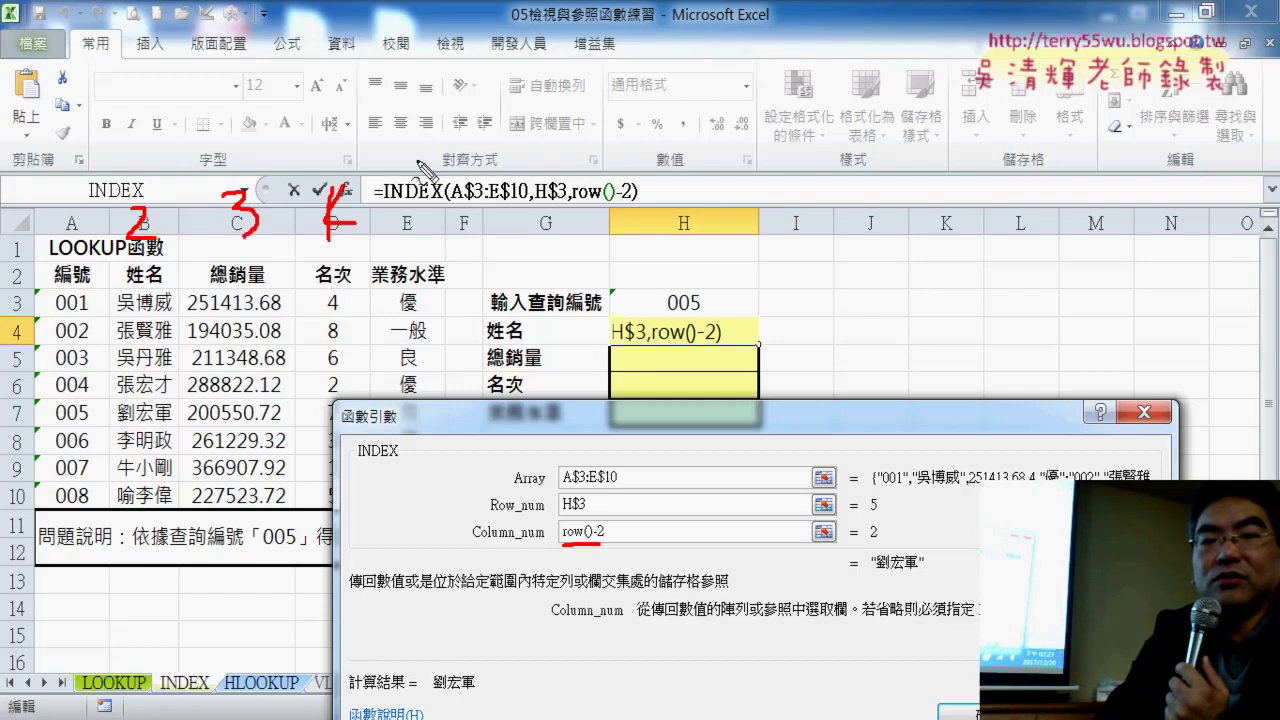
mouse_move(406, 176)
mouse_down()
mouse_move(400, 228)
mouse_move(482, 175)
mouse_up()
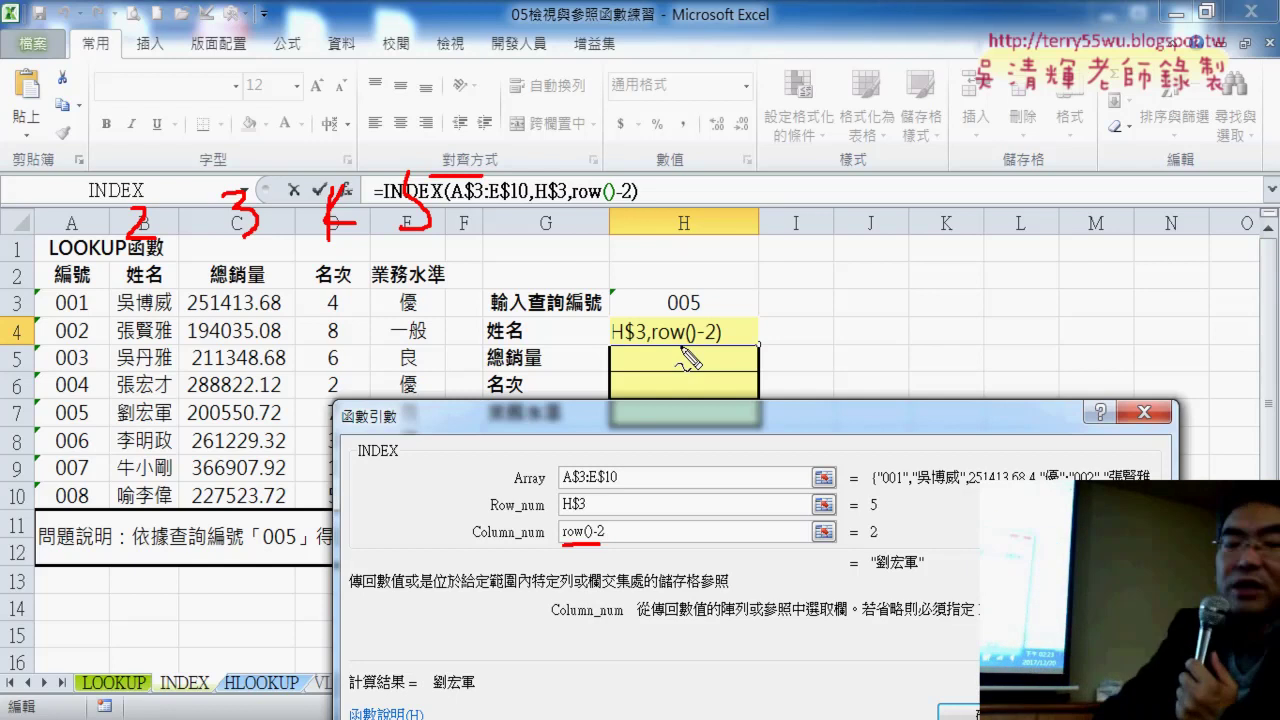
key(Escape)
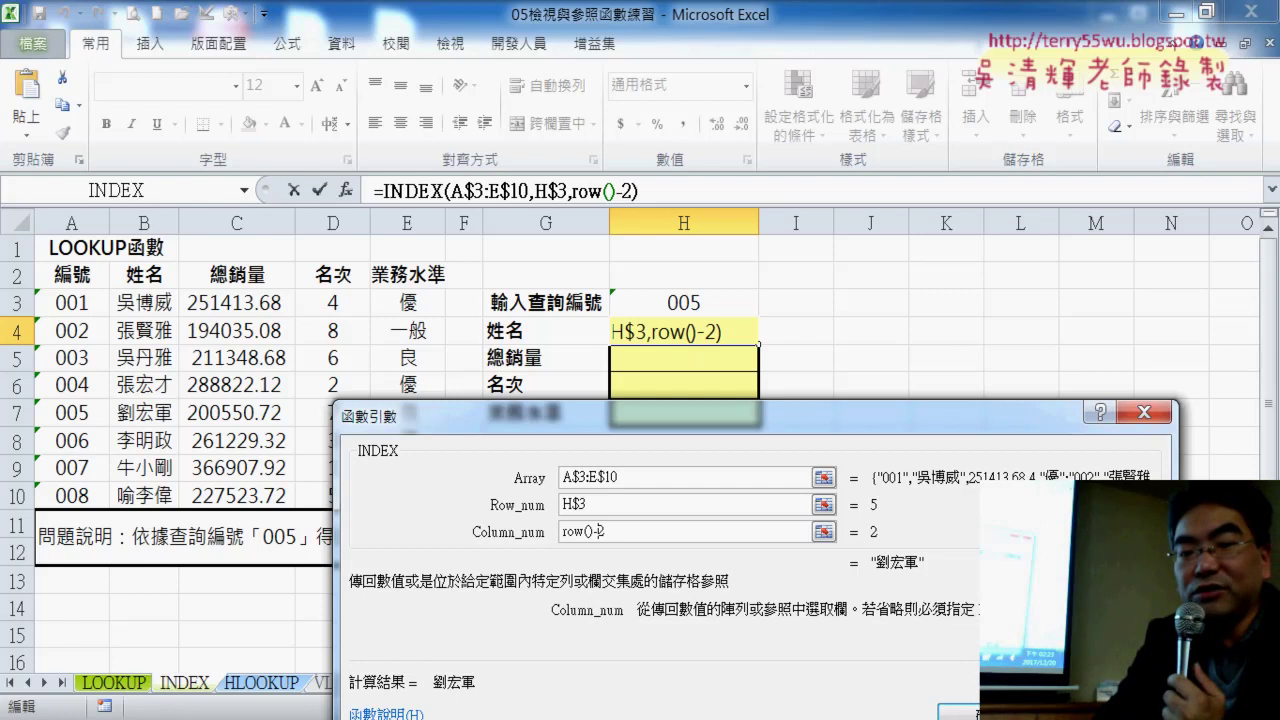
key(Return)
Fill the H4 formula down to H7, center H4:H7, and return to the LOOKUP sheet.
drag(757, 345, 763, 423)
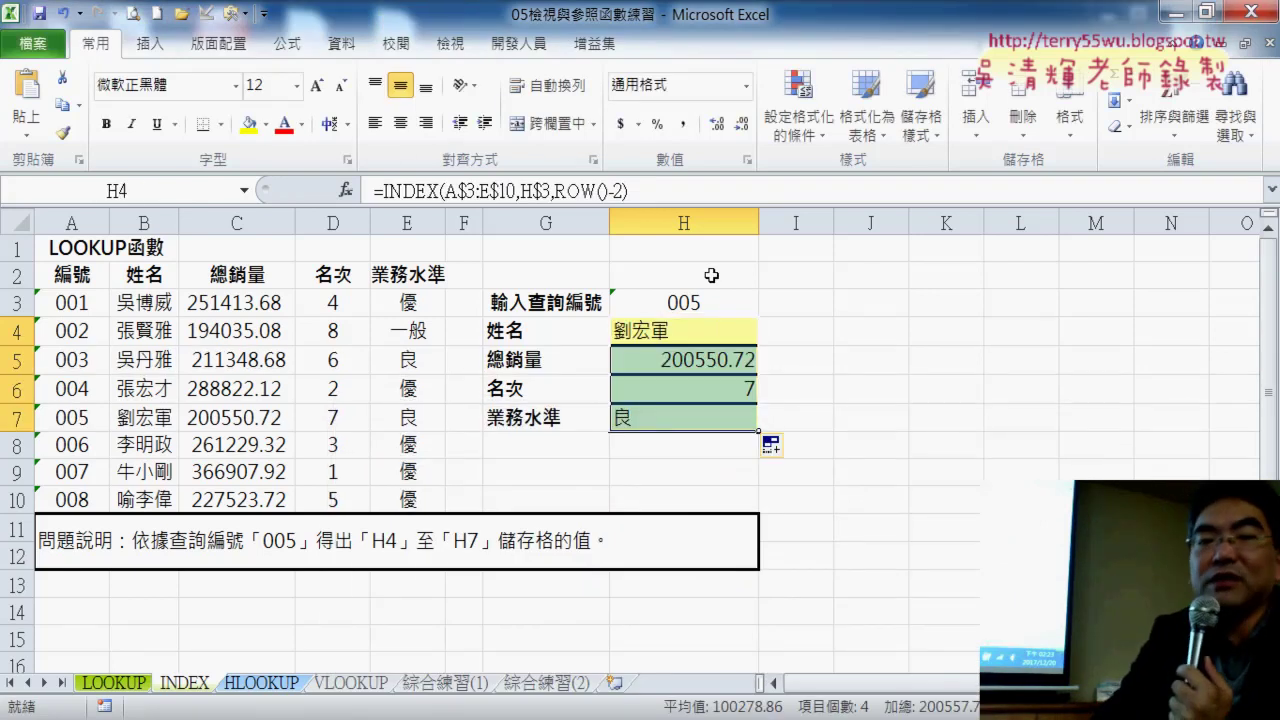
click(401, 123)
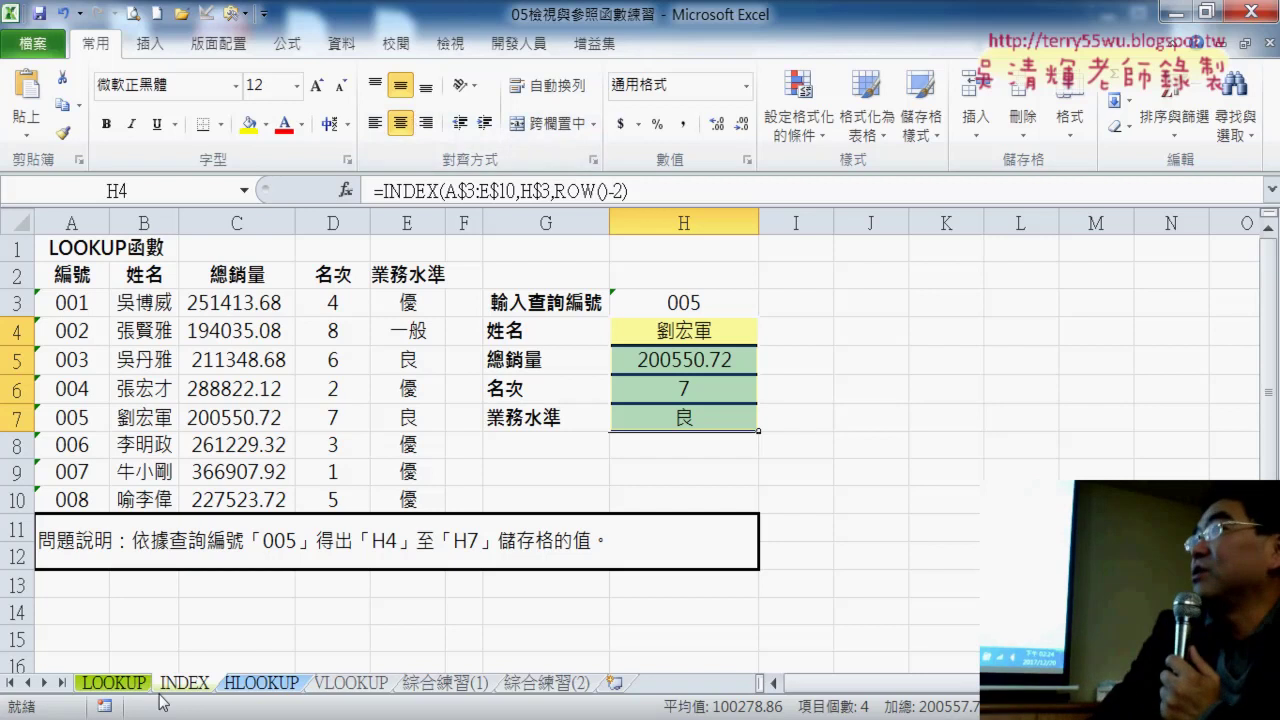
click(126, 683)
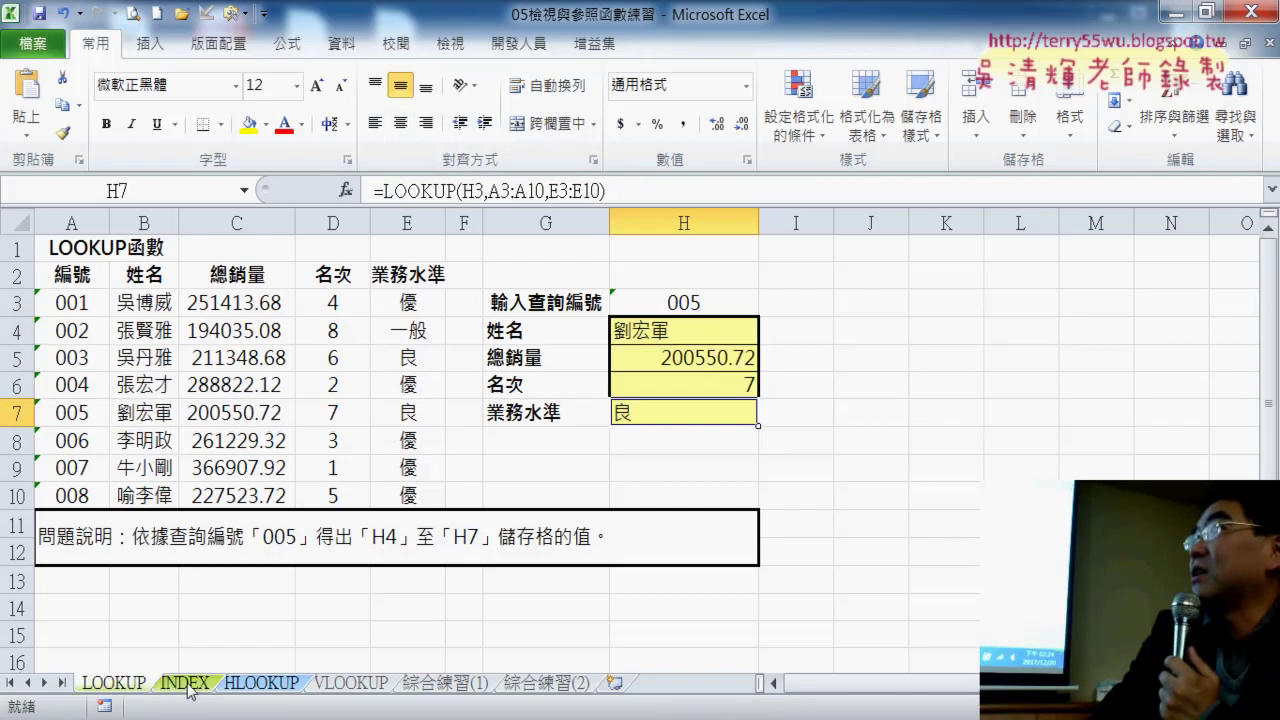
click(189, 688)
click(148, 688)
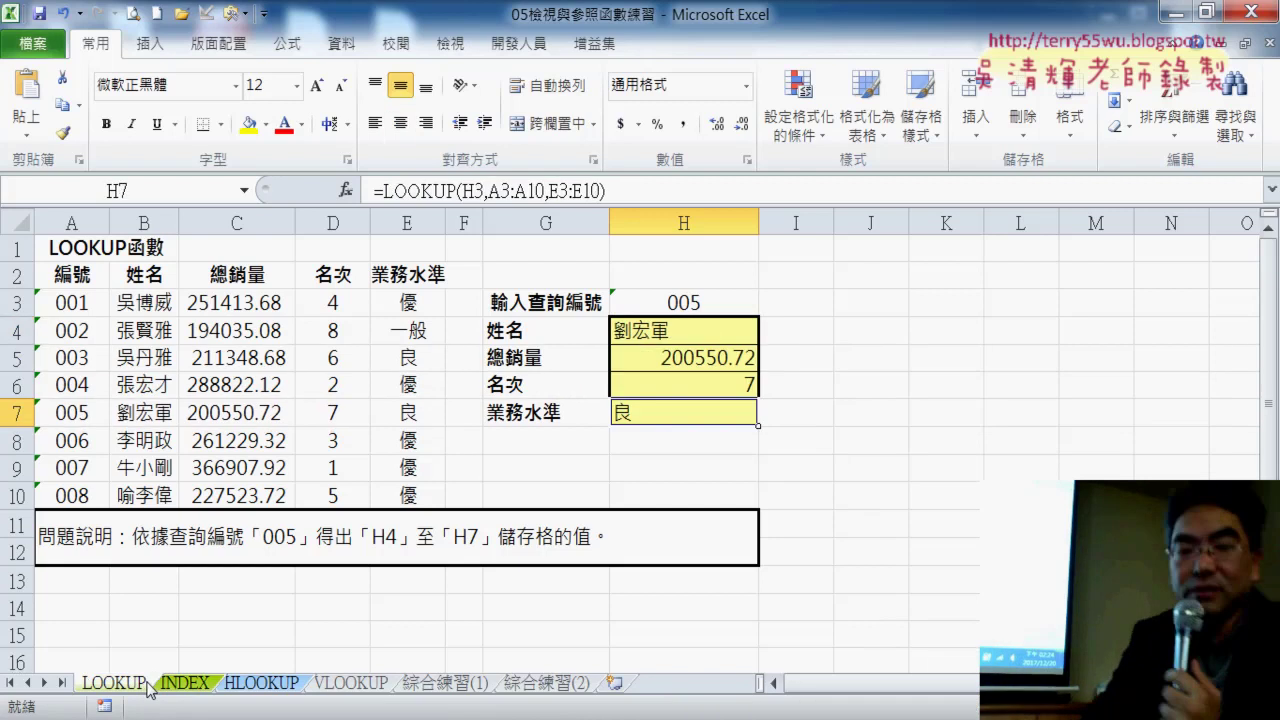